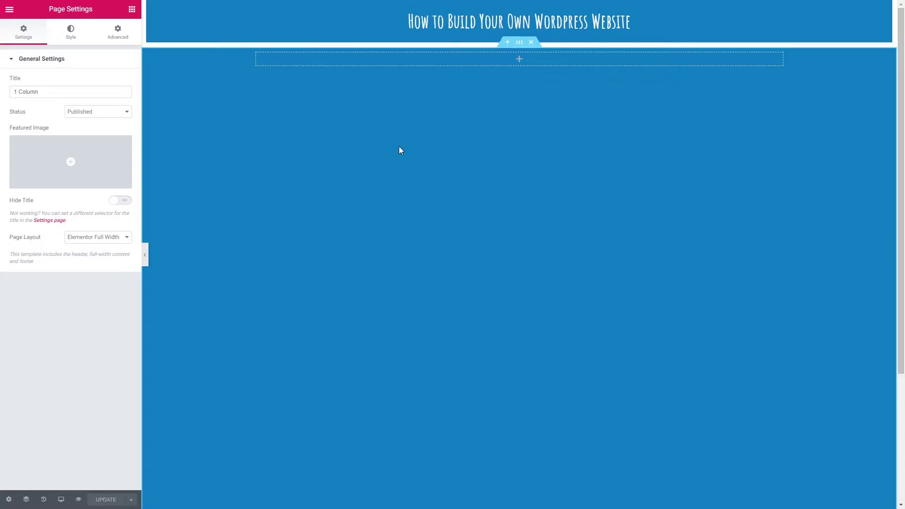
Find the Icon Box widget and add it to the empty column below the page title.
{"action": "left_click", "coordinate": [132, 10]}
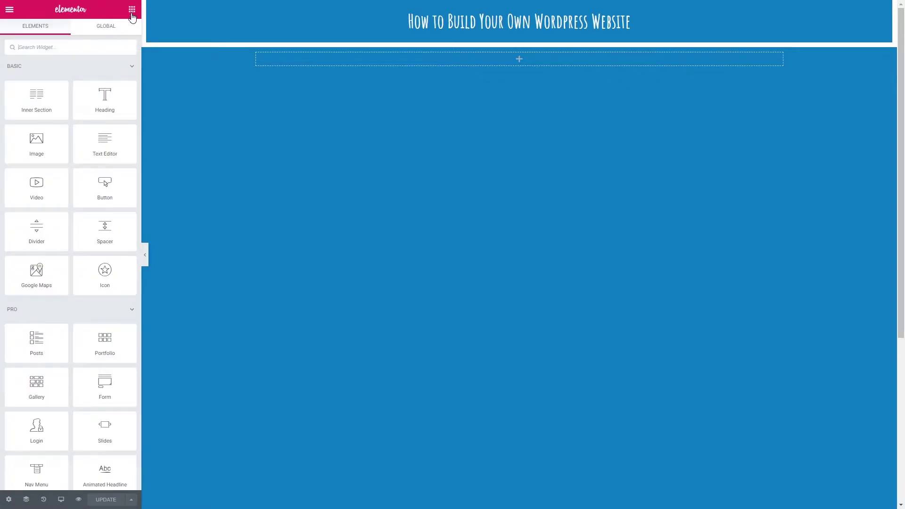
{"action": "left_click", "coordinate": [46, 49]}
{"action": "type", "text": "icon"}
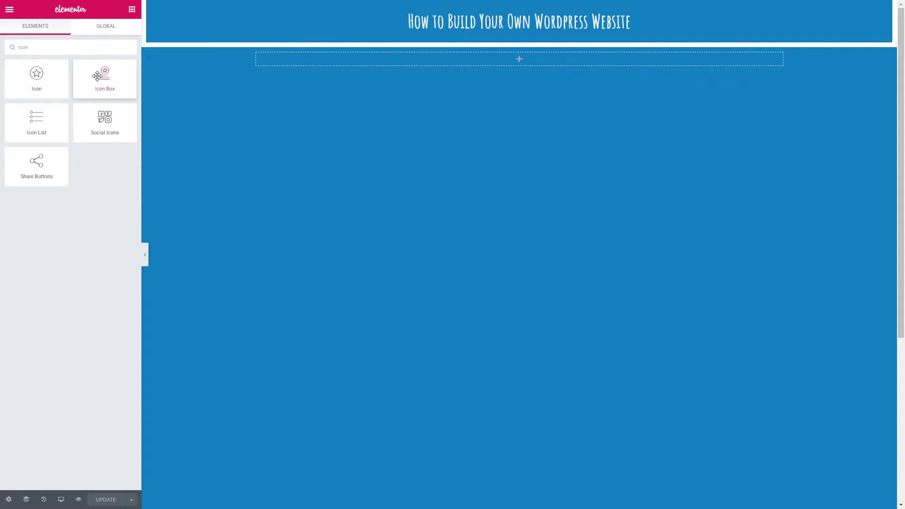
{"action": "left_click_drag", "start_coordinate": [97, 77], "coordinate": [436, 61]}
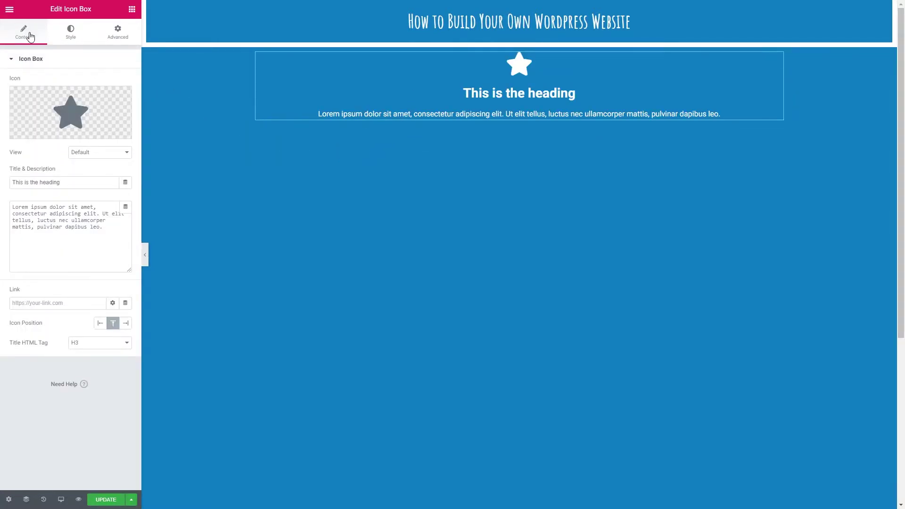
{"action": "left_click", "coordinate": [115, 38]}
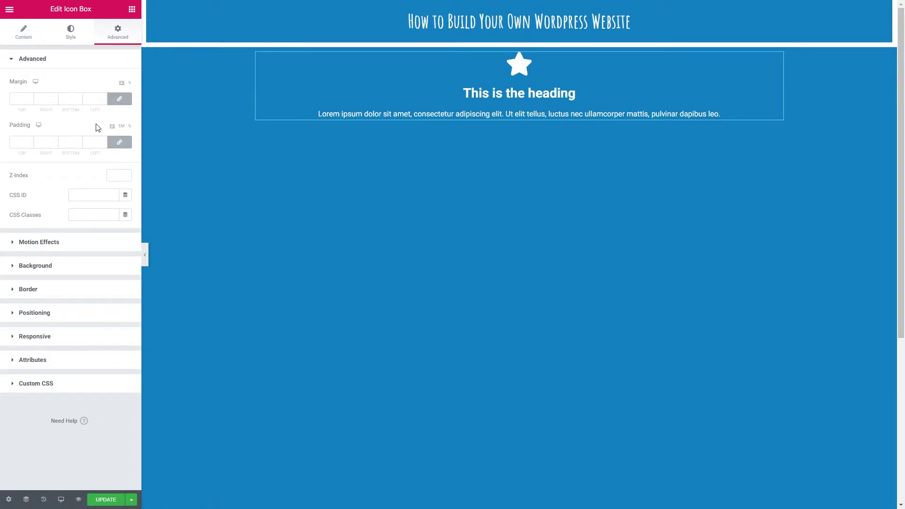
{"action": "left_click", "coordinate": [26, 35]}
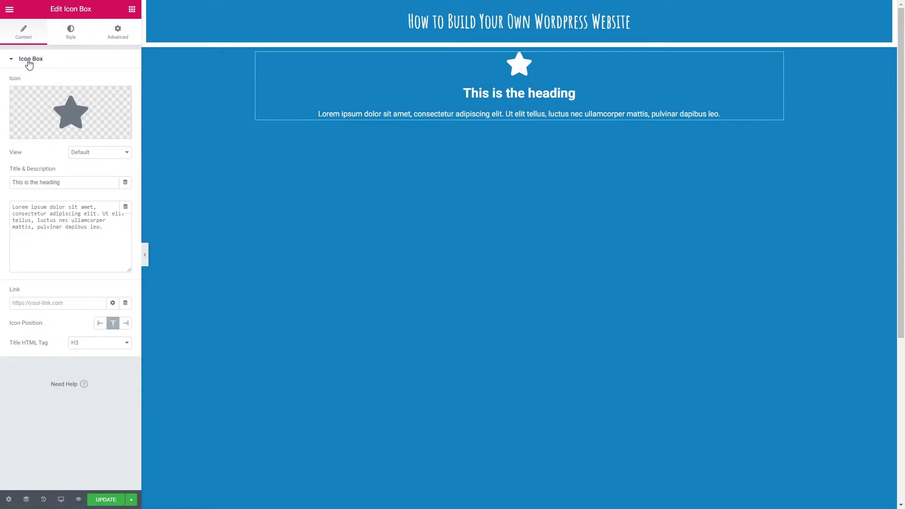
Replace the icon box's star with the Twitter bird icon from the icon library.
{"action": "mouse_move", "coordinate": [38, 119]}
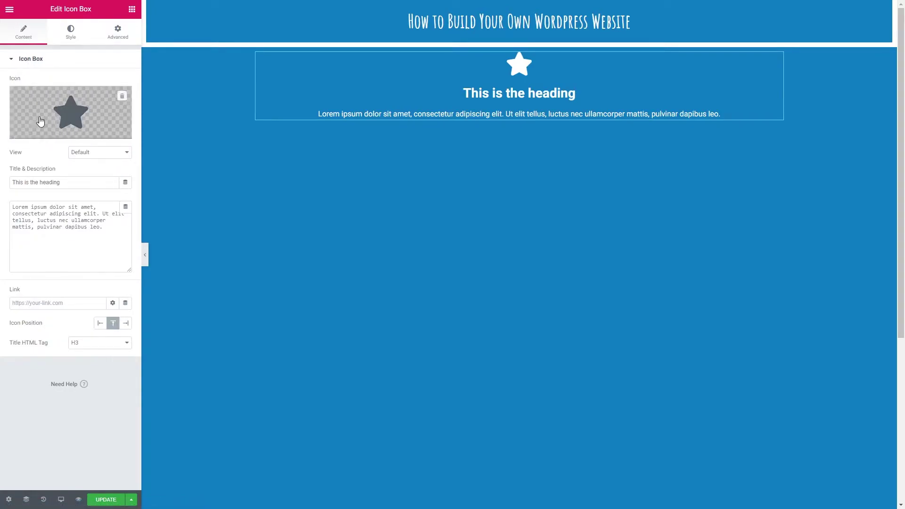
{"action": "left_click", "coordinate": [72, 102]}
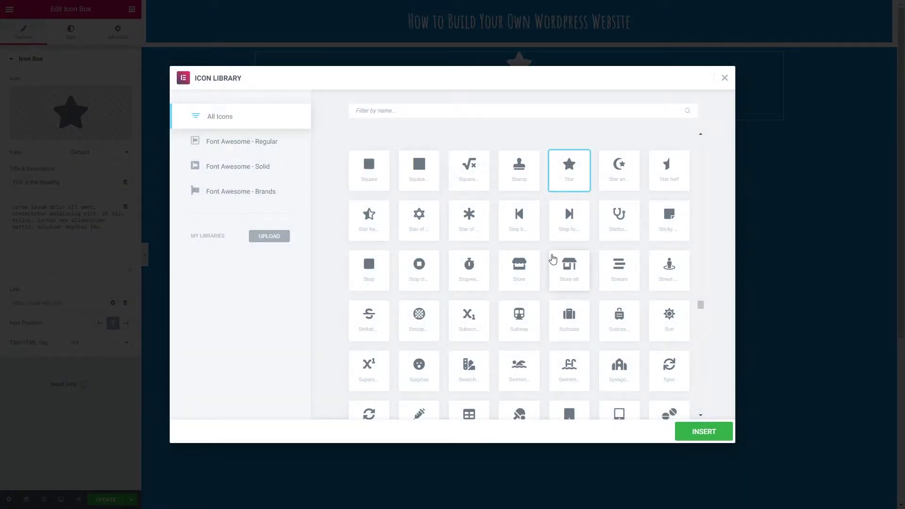
{"action": "left_click", "coordinate": [374, 115]}
{"action": "scroll", "coordinate": [537, 269], "scroll_direction": "down", "scroll_amount": 5}
{"action": "scroll", "coordinate": [537, 269], "scroll_direction": "down", "scroll_amount": 20}
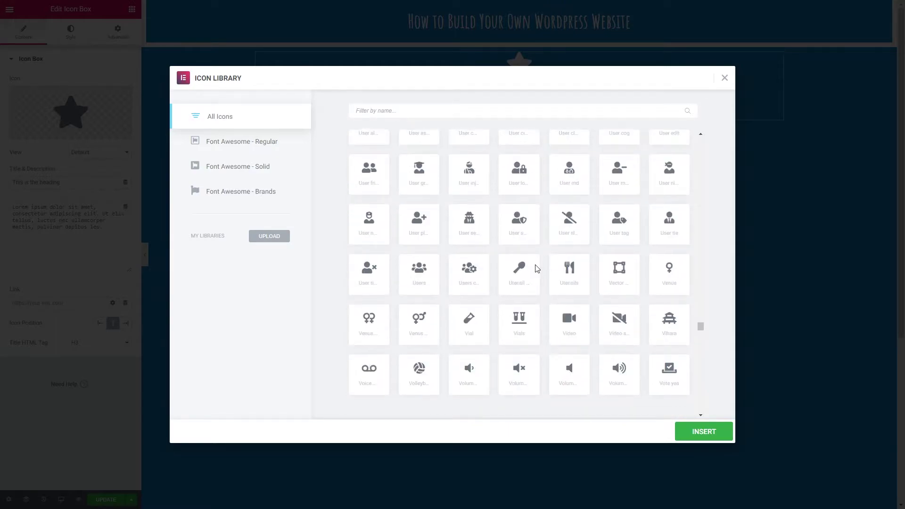
{"action": "scroll", "coordinate": [537, 269], "scroll_direction": "down", "scroll_amount": 20}
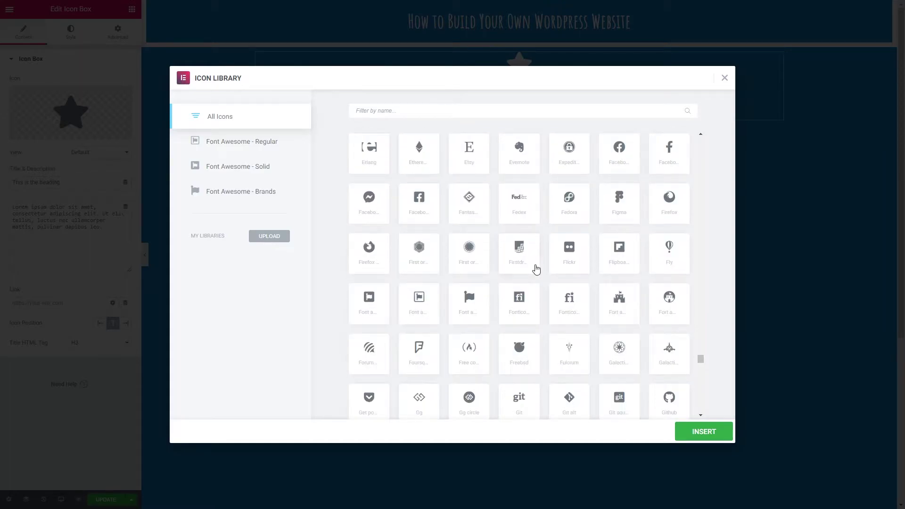
{"action": "scroll", "coordinate": [534, 270], "scroll_direction": "down", "scroll_amount": 15}
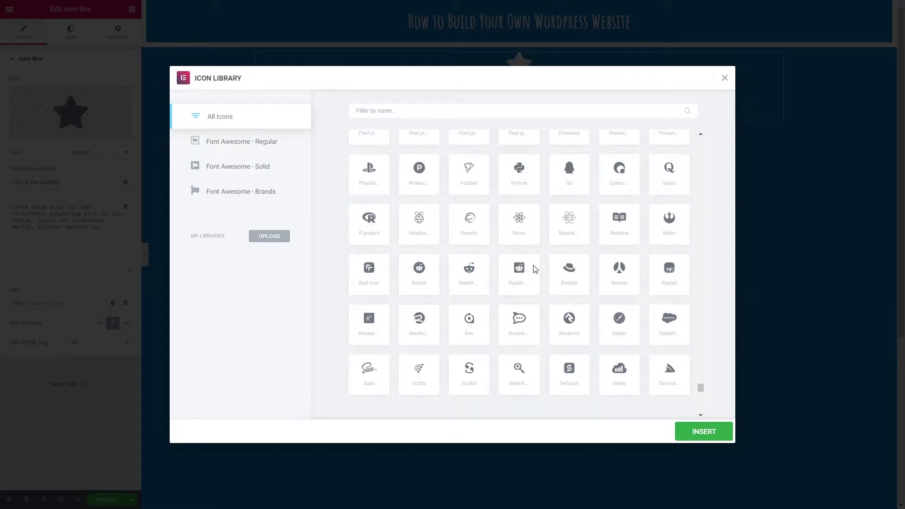
{"action": "scroll", "coordinate": [533, 270], "scroll_direction": "down", "scroll_amount": 4}
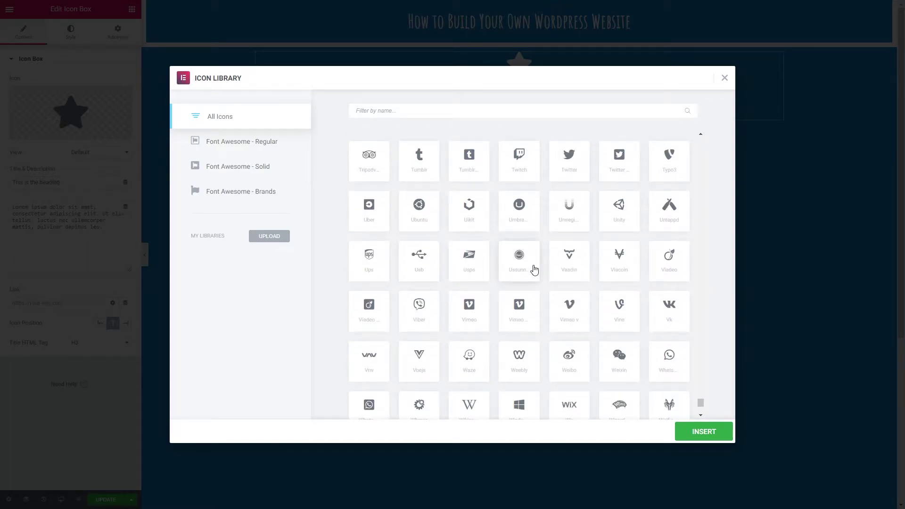
{"action": "scroll", "coordinate": [531, 269], "scroll_direction": "up", "scroll_amount": 3}
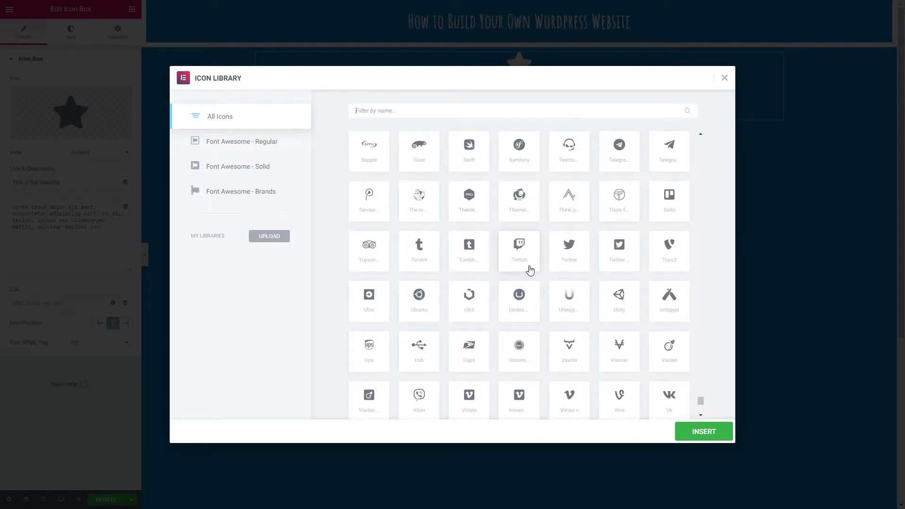
{"action": "left_click", "coordinate": [569, 254]}
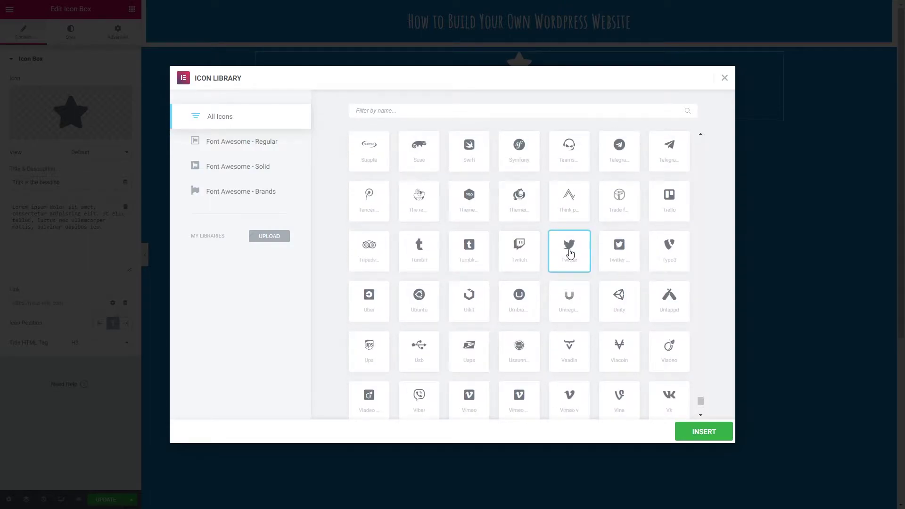
{"action": "left_click", "coordinate": [701, 432]}
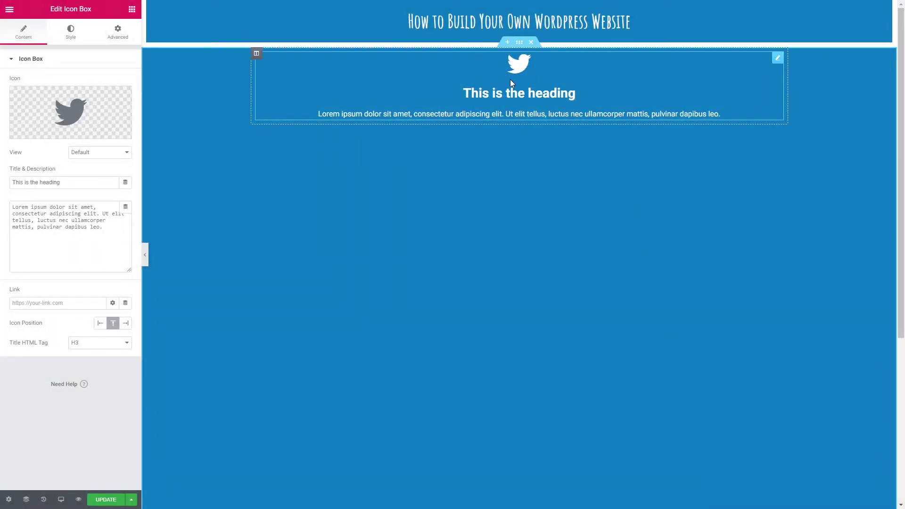
Try the Stacked view for the Twitter icon, and settle on the Framed view.
{"action": "left_click", "coordinate": [87, 157]}
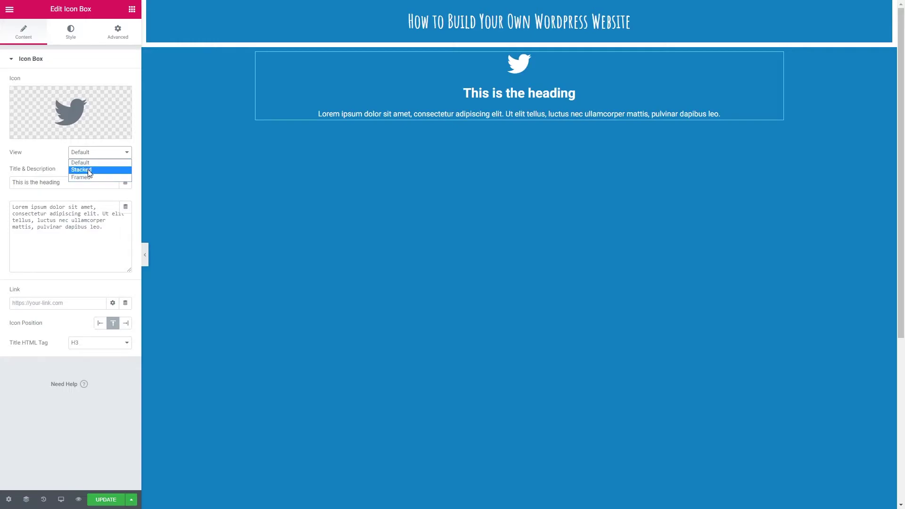
{"action": "left_click", "coordinate": [88, 171]}
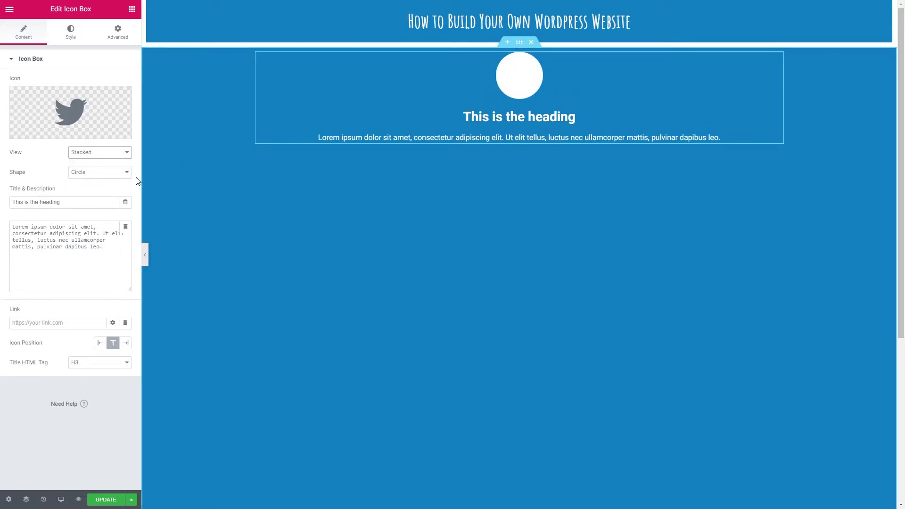
{"action": "left_click", "coordinate": [90, 153]}
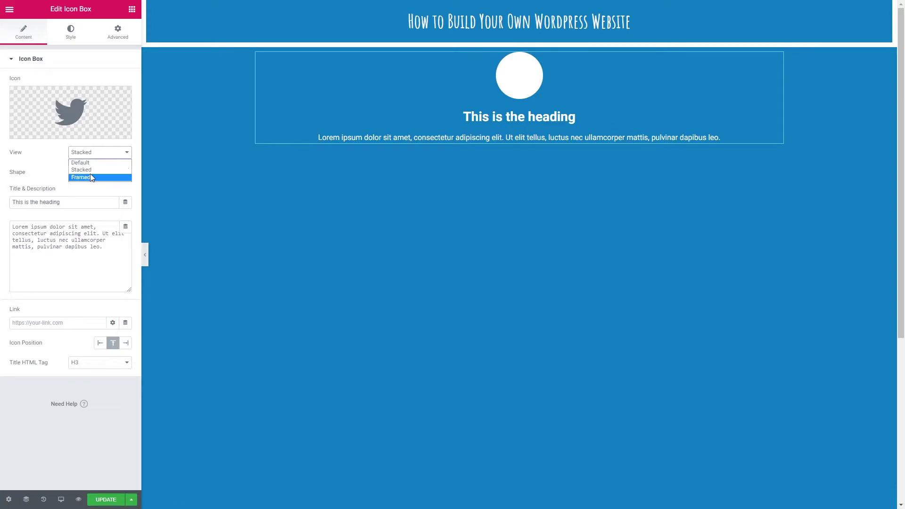
{"action": "left_click", "coordinate": [91, 177]}
{"action": "left_click", "coordinate": [90, 154]}
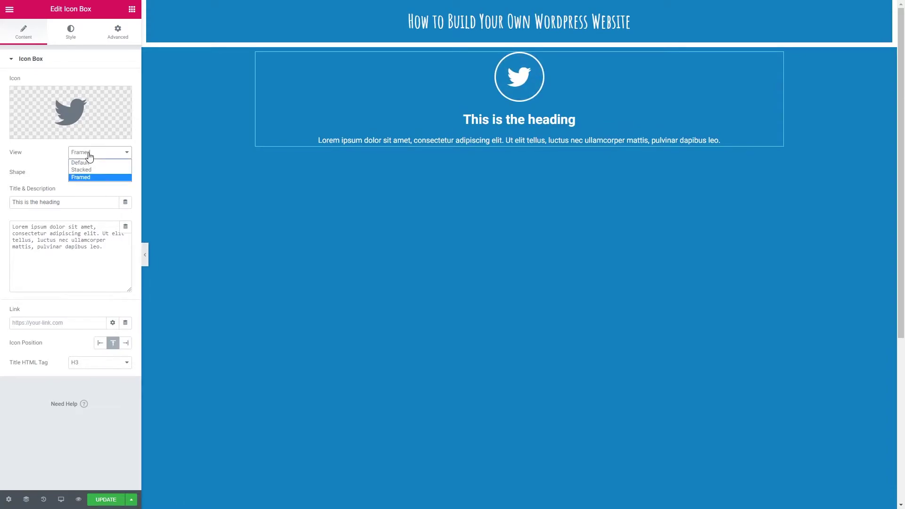
{"action": "left_click", "coordinate": [58, 175]}
Try the alternative shape for the icon's frame and set it back to Circle, keeping the Framed view.
{"action": "left_click", "coordinate": [87, 173]}
{"action": "left_click", "coordinate": [83, 189]}
{"action": "left_click", "coordinate": [84, 175]}
{"action": "left_click", "coordinate": [87, 182]}
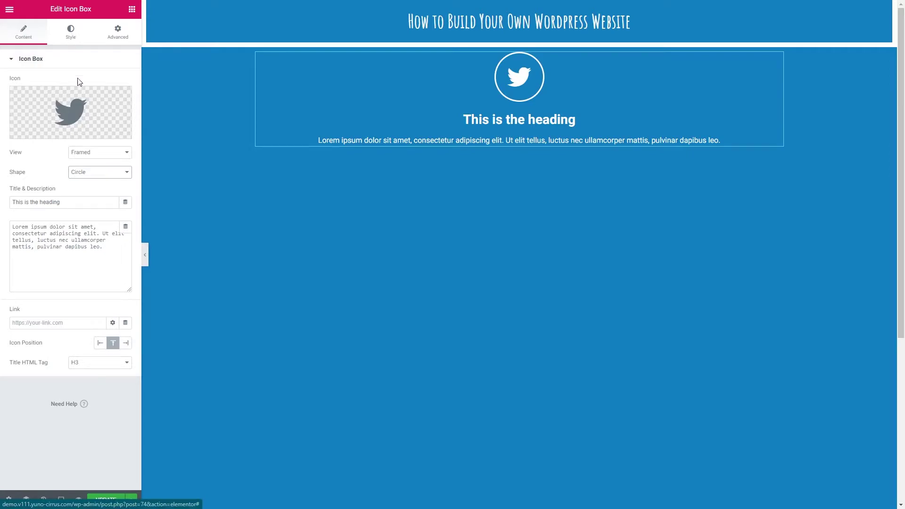
{"action": "left_click", "coordinate": [93, 153]}
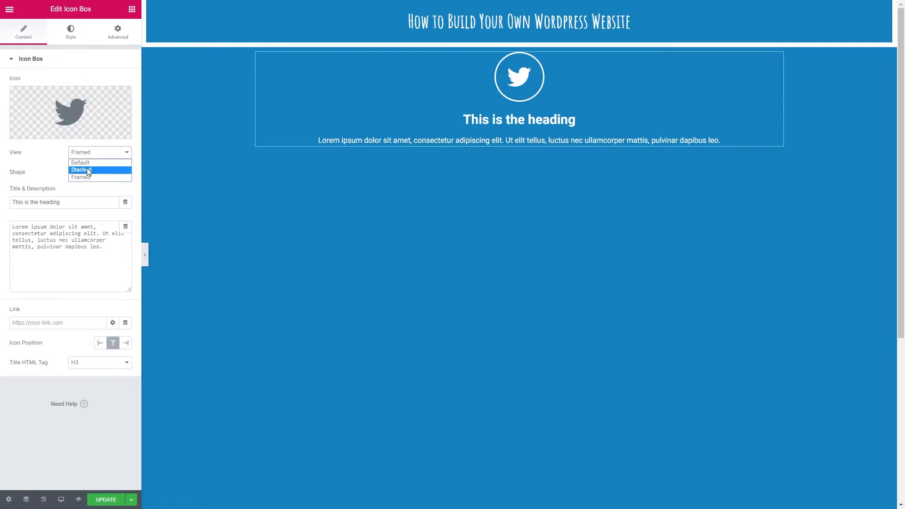
{"action": "left_click", "coordinate": [46, 163]}
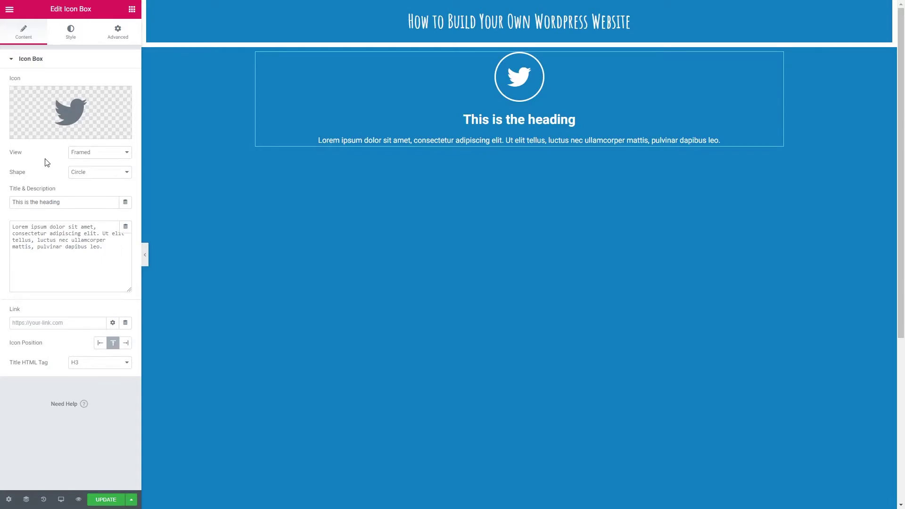
Change the icon box's title to "Twitter Icon".
{"action": "left_click_drag", "start_coordinate": [71, 202], "coordinate": [14, 202]}
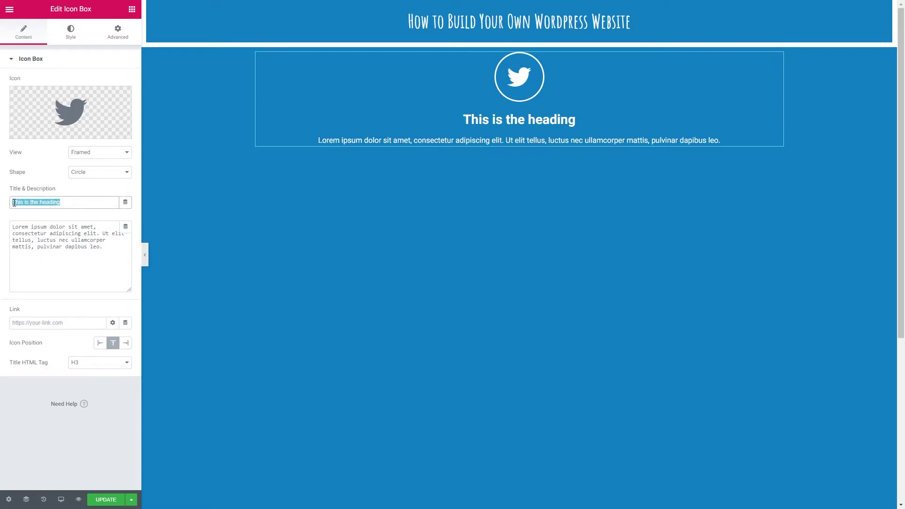
{"action": "type", "text": "Twitter Icon"}
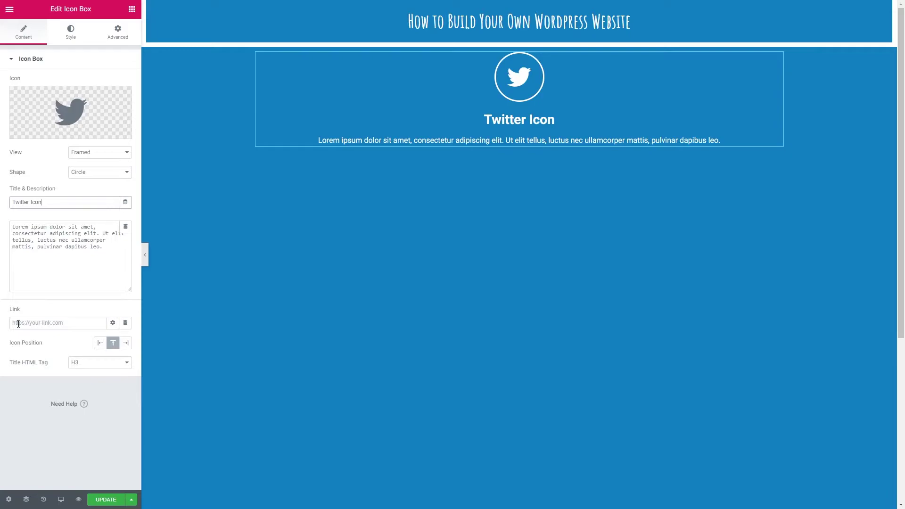
Examine the icon box's link field and its link options, such as opening in a new window.
{"action": "left_click", "coordinate": [19, 323]}
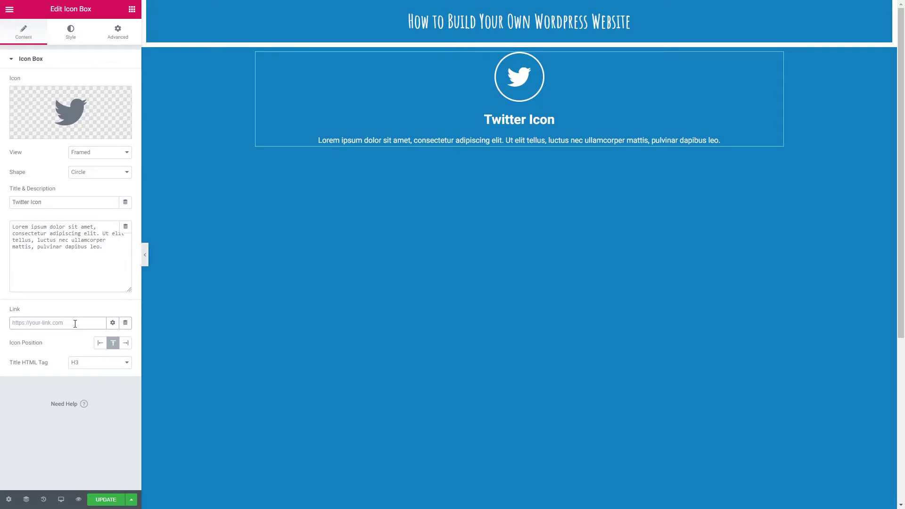
{"action": "left_click", "coordinate": [110, 325]}
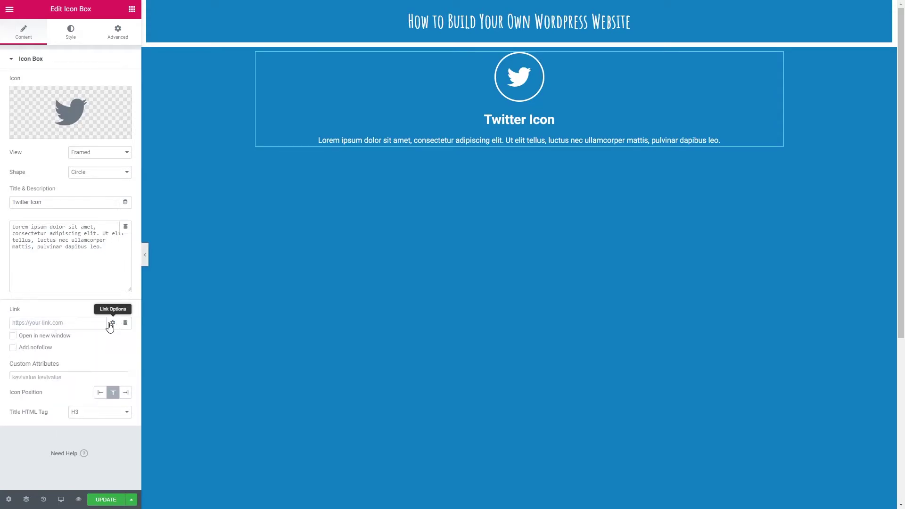
{"action": "left_click", "coordinate": [14, 338]}
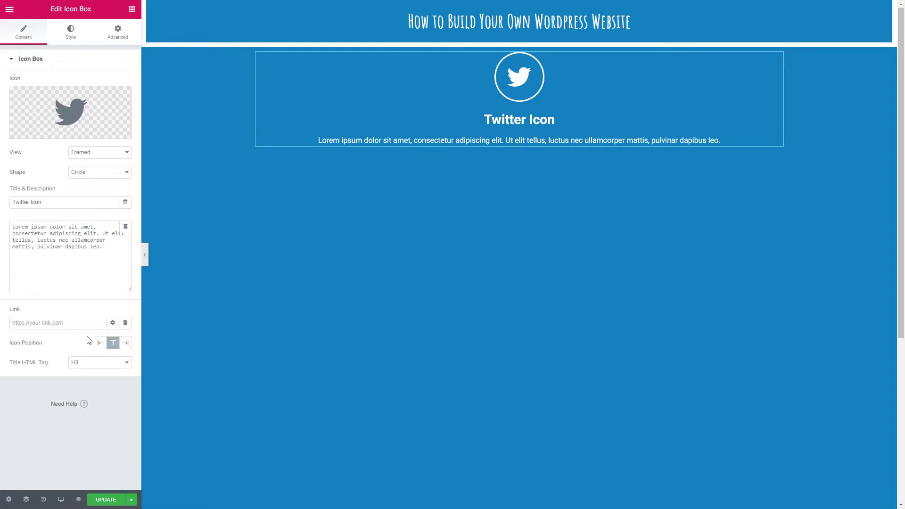
Try the Left and Right icon positions, and return the icon to the Top position.
{"action": "left_click", "coordinate": [100, 343]}
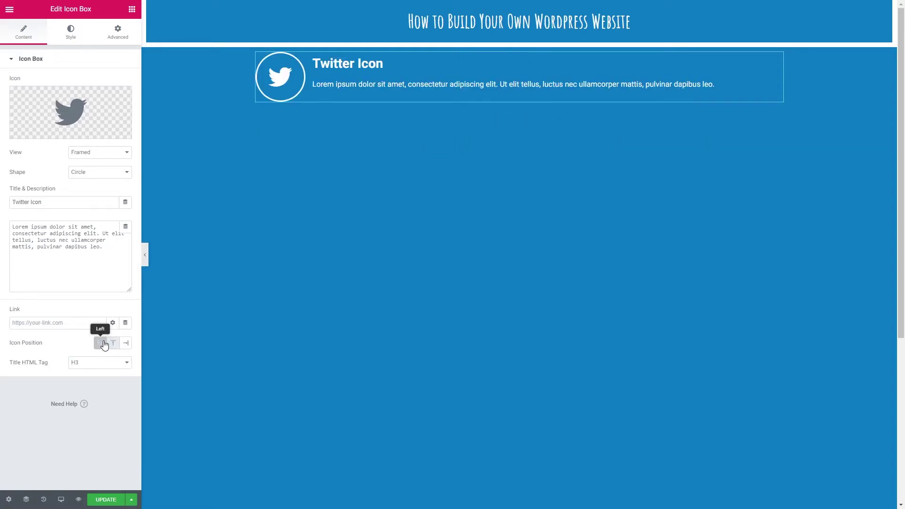
{"action": "left_click", "coordinate": [112, 344]}
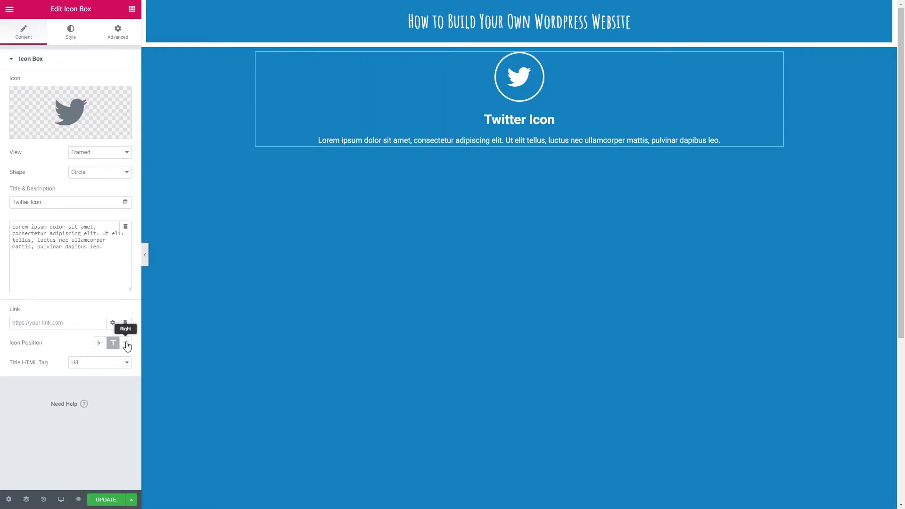
{"action": "left_click", "coordinate": [125, 343]}
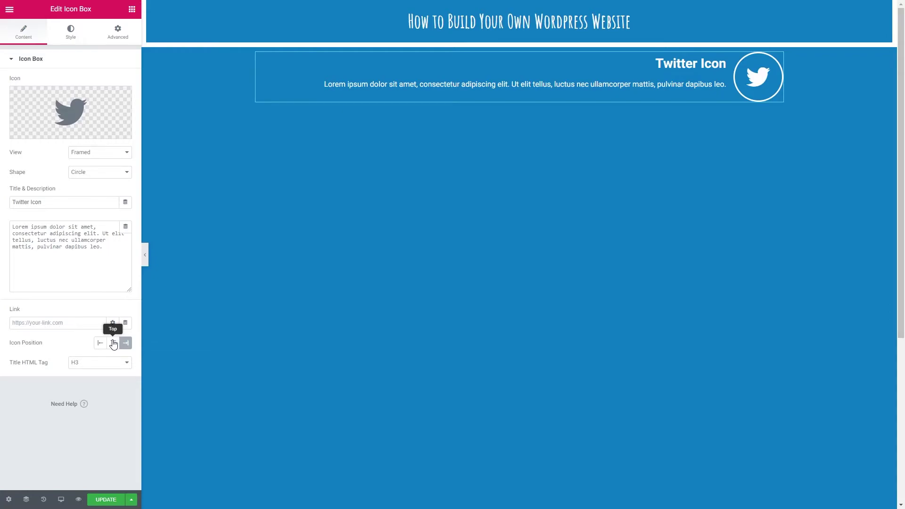
{"action": "left_click", "coordinate": [113, 345]}
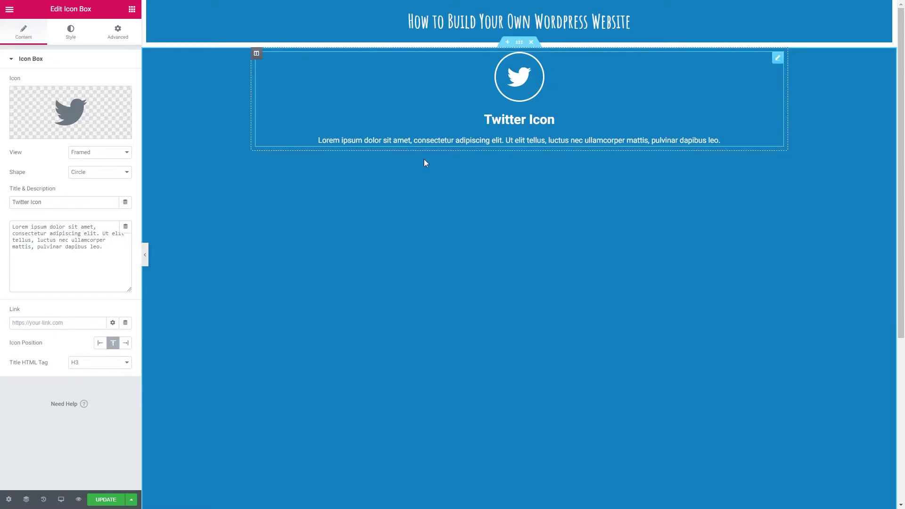
Review the HTML tags available for the icon box's title.
{"action": "left_click", "coordinate": [85, 364]}
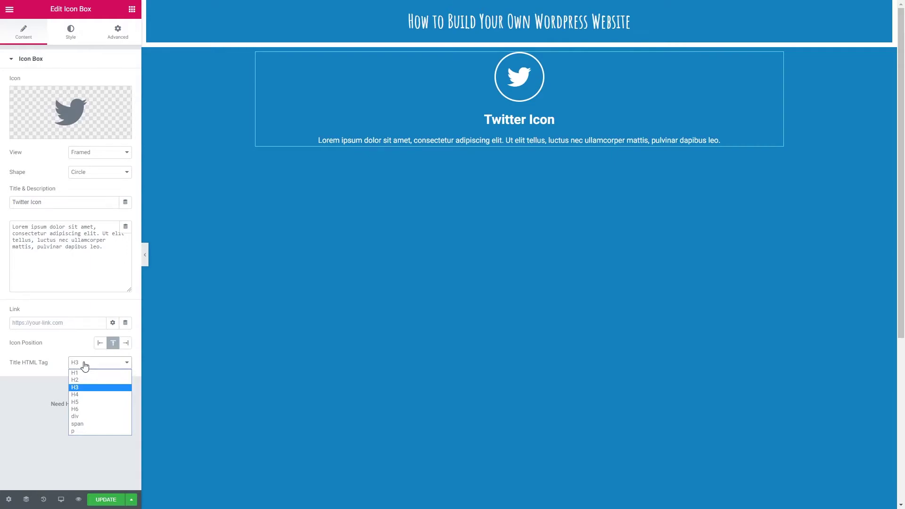
{"action": "left_click", "coordinate": [85, 365]}
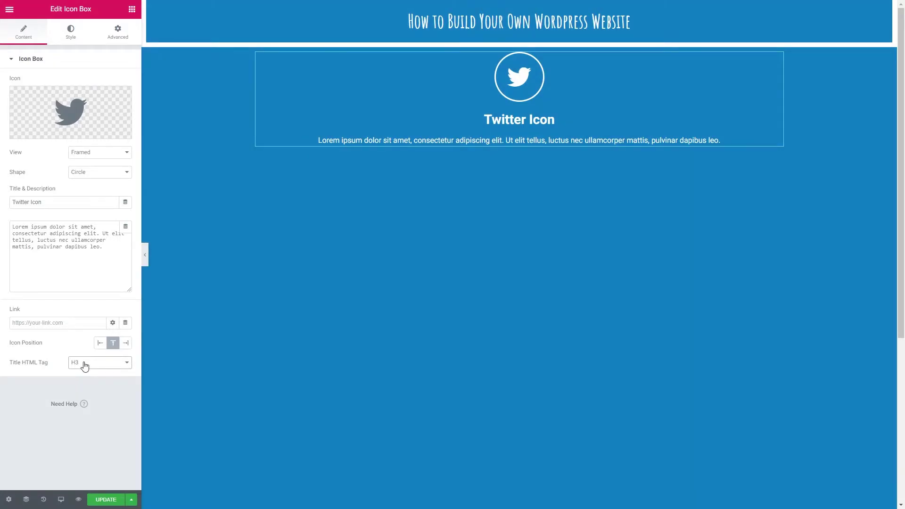
Set the icon's primary color in its normal state to the coral red preset swatch.
{"action": "left_click", "coordinate": [65, 38]}
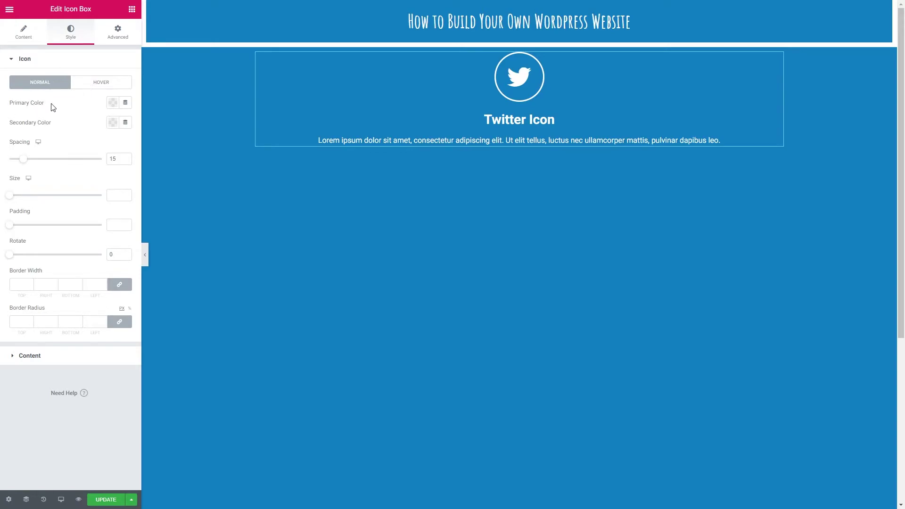
{"action": "left_click", "coordinate": [113, 103]}
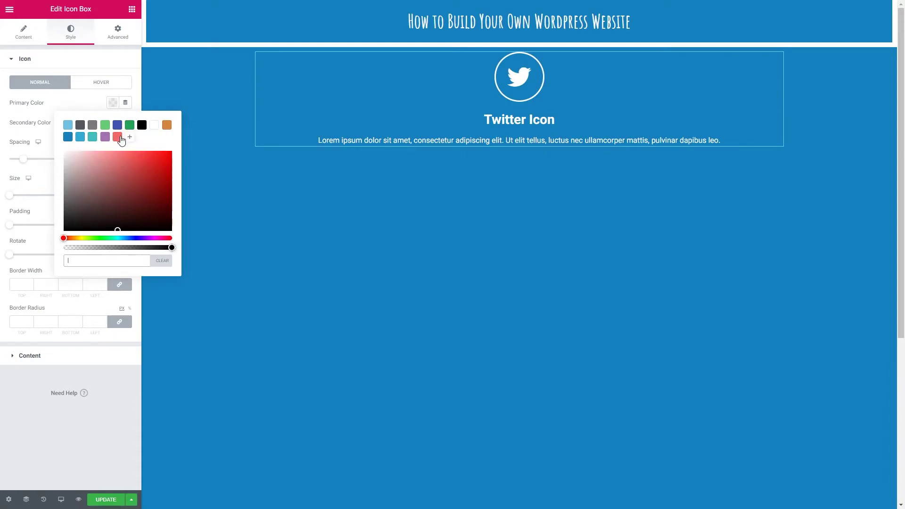
{"action": "left_click", "coordinate": [117, 137]}
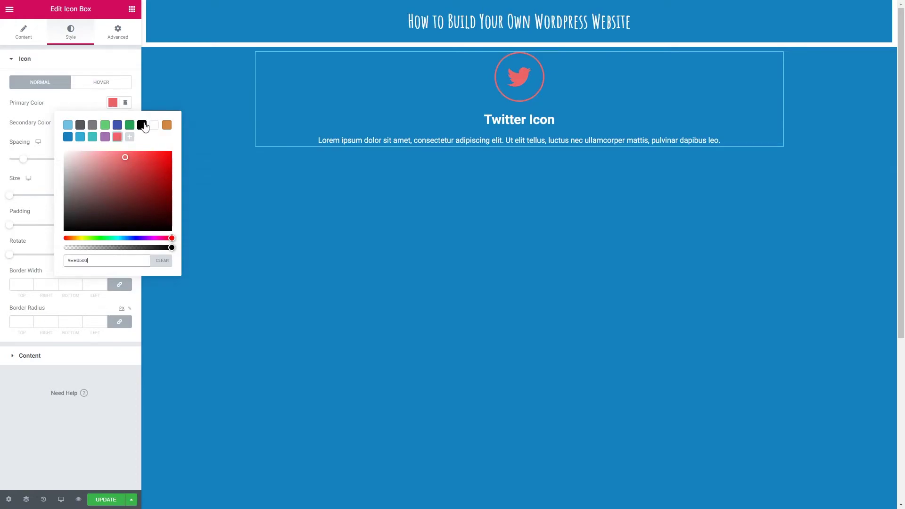
Set the icon's normal-state primary color to white and its secondary color to the coral red preset swatch.
{"action": "left_click", "coordinate": [155, 126]}
{"action": "left_click", "coordinate": [79, 109]}
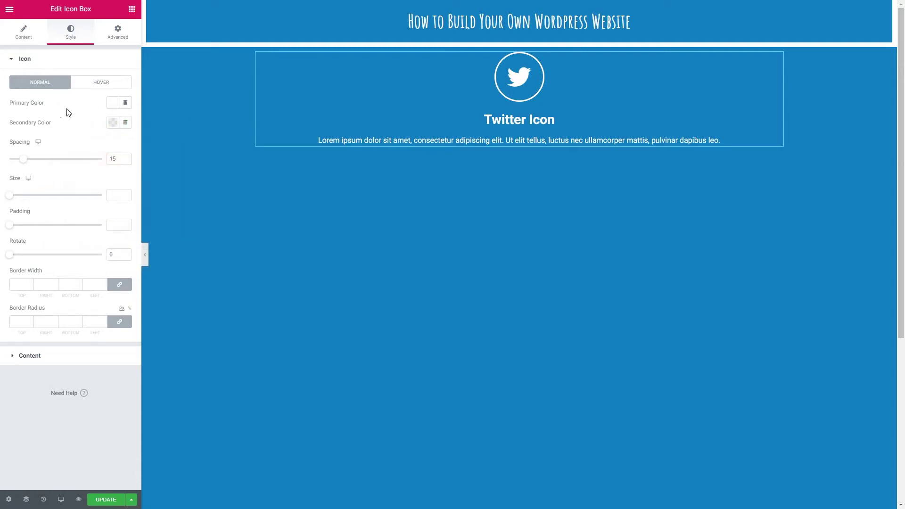
{"action": "left_click", "coordinate": [113, 123]}
{"action": "left_click", "coordinate": [117, 156]}
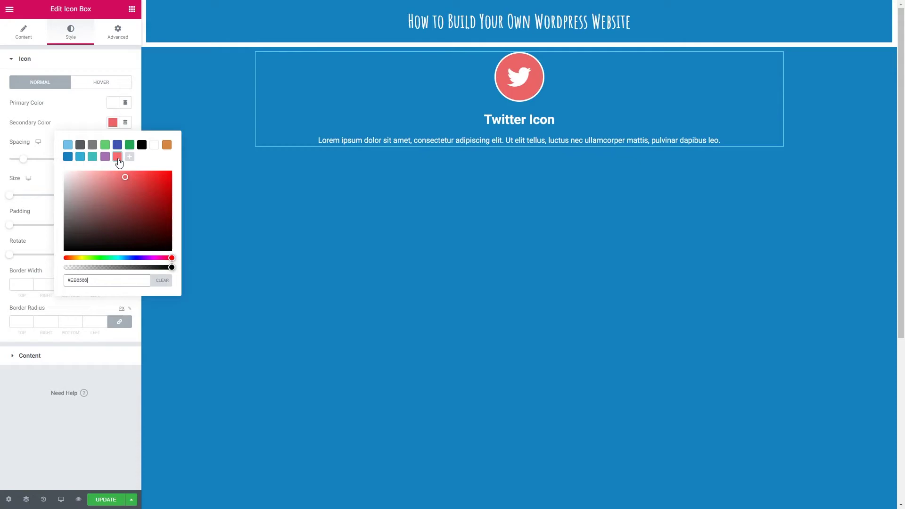
{"action": "left_click", "coordinate": [112, 122]}
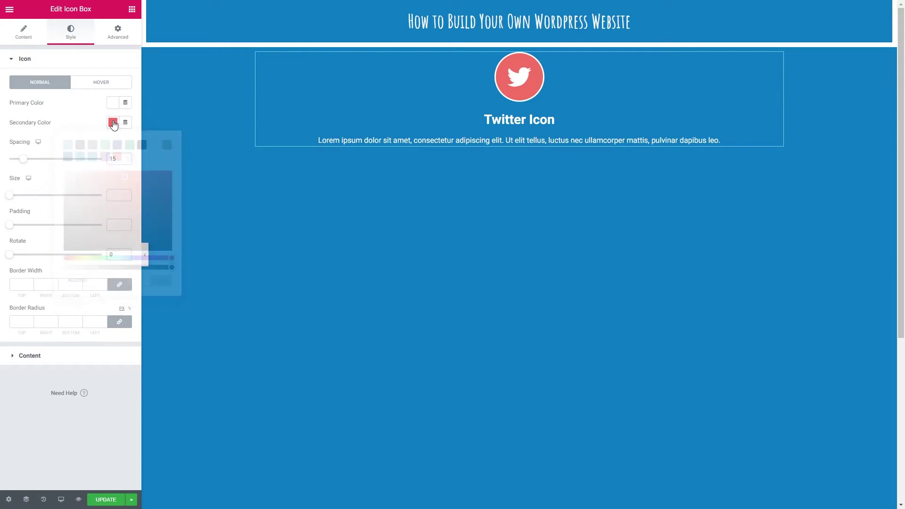
Set the icon's hover-state primary color to white and its secondary color to the teal preset swatch.
{"action": "left_click", "coordinate": [96, 86]}
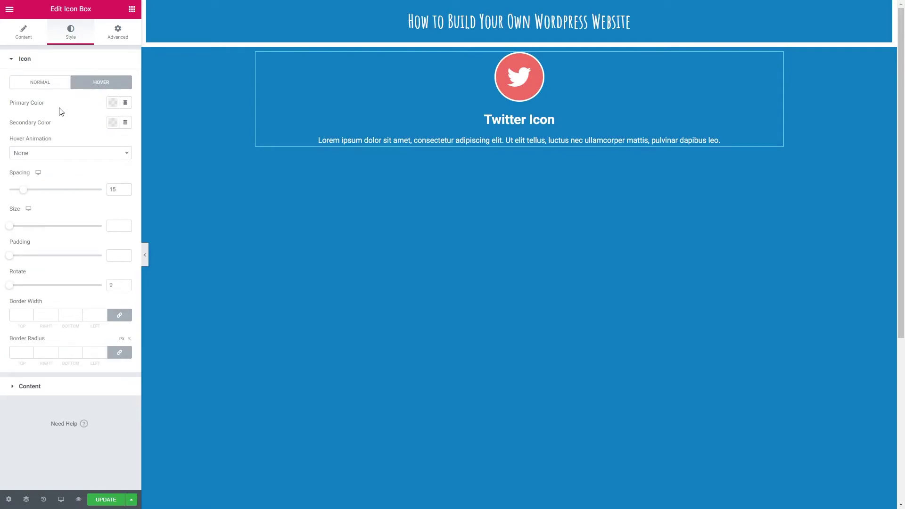
{"action": "left_click", "coordinate": [112, 102]}
{"action": "left_click", "coordinate": [154, 126]}
{"action": "left_click", "coordinate": [80, 100]}
{"action": "left_click", "coordinate": [114, 124]}
{"action": "left_click", "coordinate": [92, 158]}
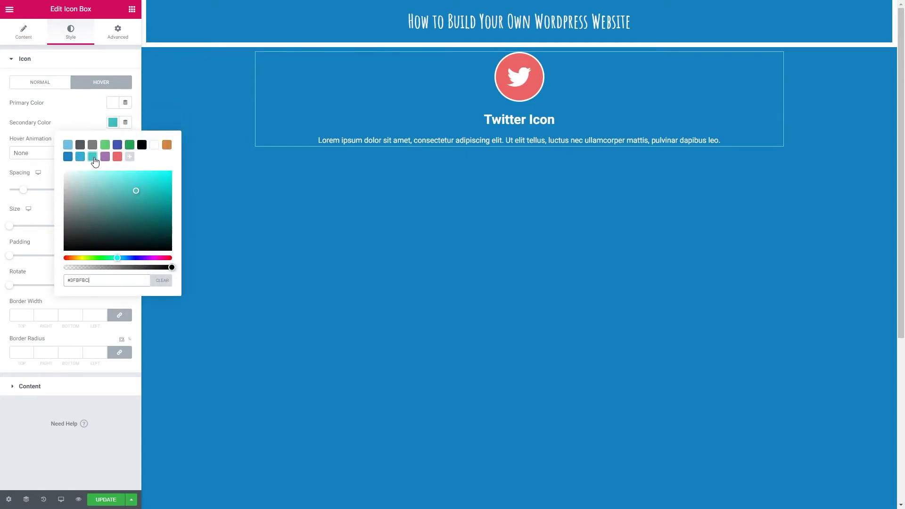
{"action": "left_click", "coordinate": [87, 124]}
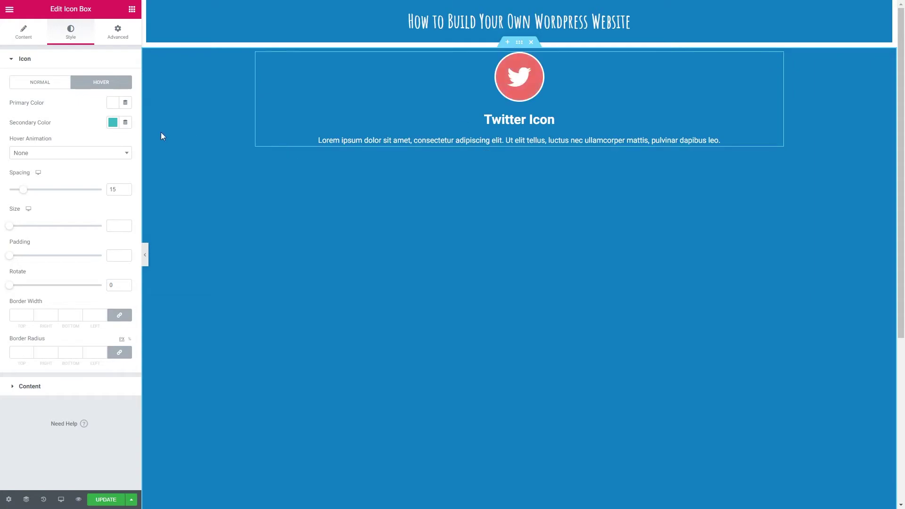
Apply the Grow hover animation to the icon.
{"action": "left_click", "coordinate": [41, 153]}
{"action": "scroll", "coordinate": [61, 205], "scroll_direction": "down", "scroll_amount": 5}
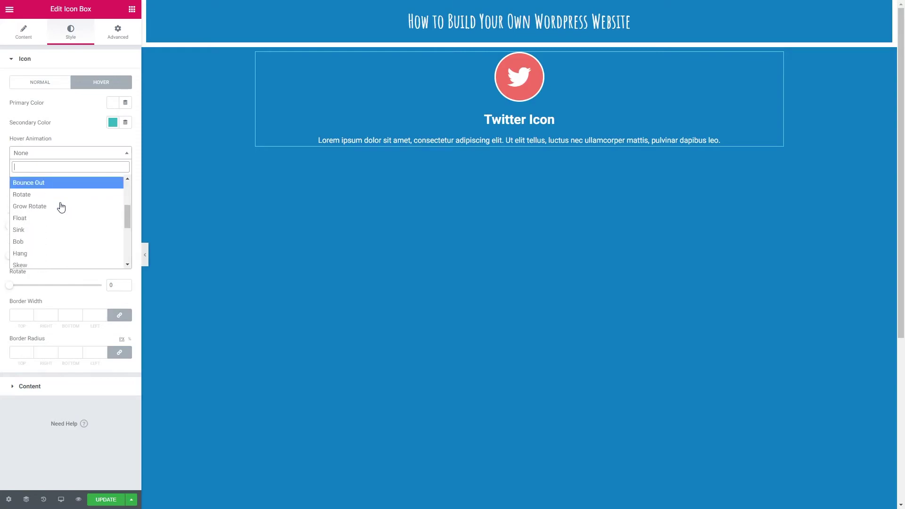
{"action": "scroll", "coordinate": [53, 228], "scroll_direction": "up", "scroll_amount": 5}
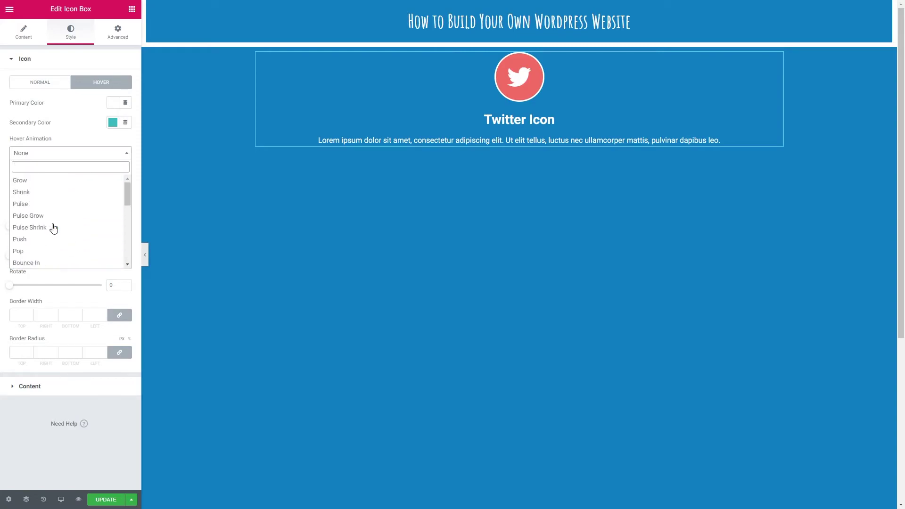
{"action": "left_click", "coordinate": [43, 182]}
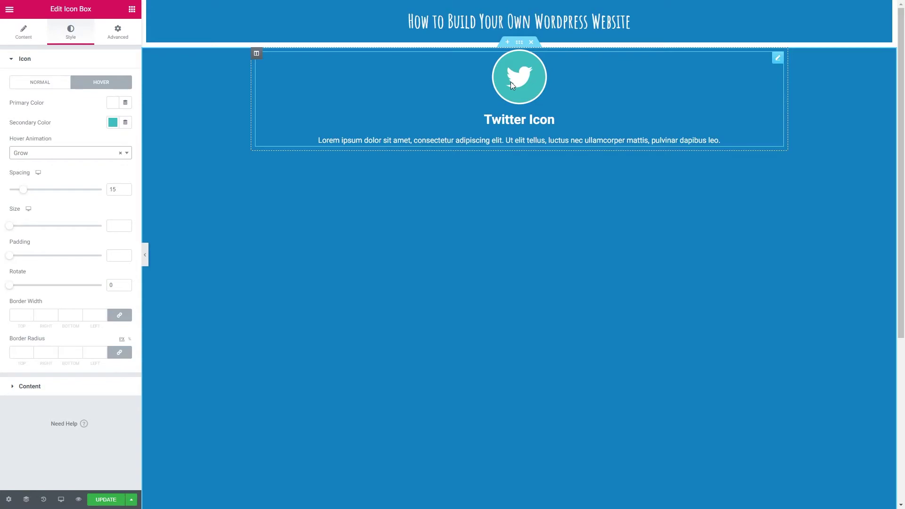
Set the icon's spacing to 32 and its size to 80.
{"action": "mouse_move", "coordinate": [27, 192]}
{"action": "left_mouse_down"}
{"action": "mouse_move", "coordinate": [50, 193]}
{"action": "mouse_move", "coordinate": [40, 173]}
{"action": "mouse_move", "coordinate": [74, 190]}
{"action": "mouse_move", "coordinate": [26, 196]}
{"action": "mouse_move", "coordinate": [68, 192]}
{"action": "mouse_move", "coordinate": [39, 190]}
{"action": "left_mouse_up"}
{"action": "left_click_drag", "start_coordinate": [8, 230], "coordinate": [33, 230]}
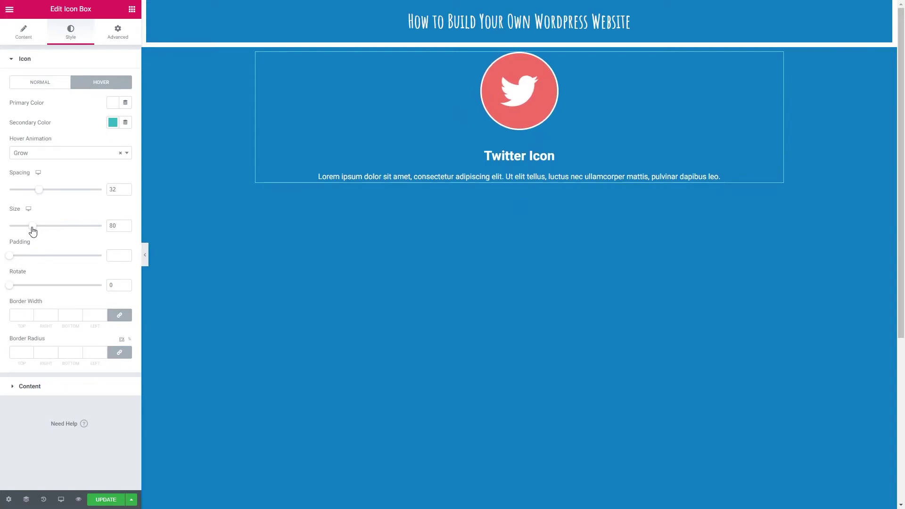
Try icon paddings of 18 and 28 and a rotation, and clear both values.
{"action": "mouse_move", "coordinate": [10, 258]}
{"action": "left_mouse_down"}
{"action": "mouse_move", "coordinate": [52, 260]}
{"action": "mouse_move", "coordinate": [26, 259]}
{"action": "left_mouse_up"}
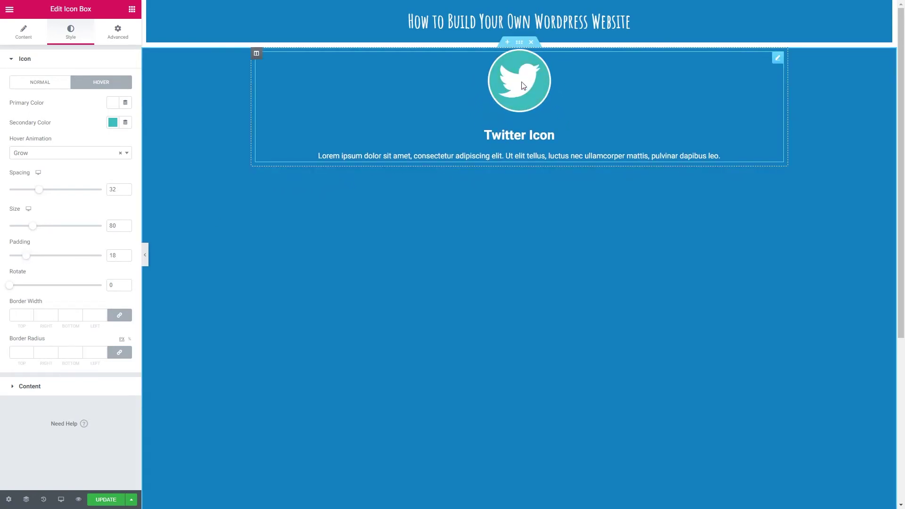
{"action": "mouse_move", "coordinate": [26, 255]}
{"action": "left_mouse_down"}
{"action": "mouse_move", "coordinate": [63, 257]}
{"action": "mouse_move", "coordinate": [25, 257]}
{"action": "mouse_move", "coordinate": [46, 256]}
{"action": "mouse_move", "coordinate": [35, 257]}
{"action": "left_mouse_up"}
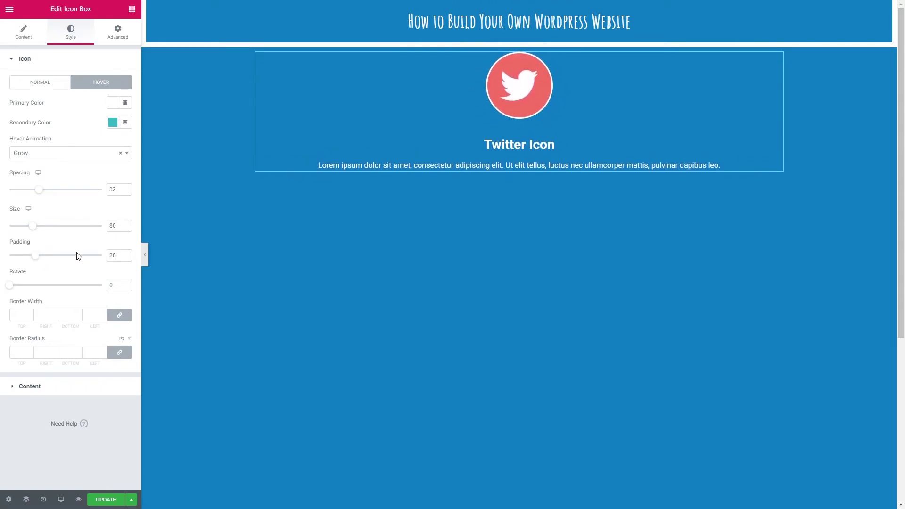
{"action": "left_click_drag", "start_coordinate": [121, 253], "coordinate": [108, 254]}
{"action": "key", "text": "BackSpace"}
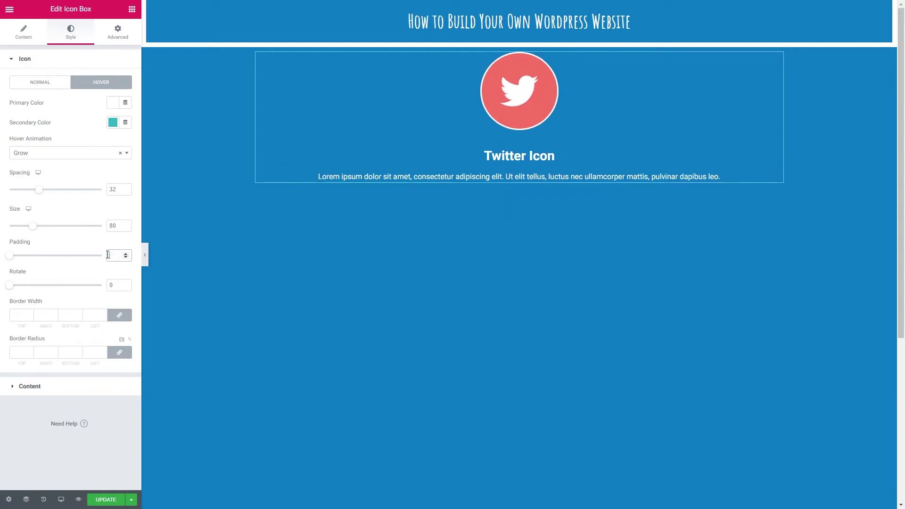
{"action": "left_click", "coordinate": [94, 258]}
{"action": "left_click_drag", "start_coordinate": [11, 290], "coordinate": [103, 284]}
{"action": "key", "text": "BackSpace"}
Set the icon's border width to 5 on all sides, and its border radius to 0 after trying 13.
{"action": "left_click", "coordinate": [17, 314]}
{"action": "type", "text": "5"}
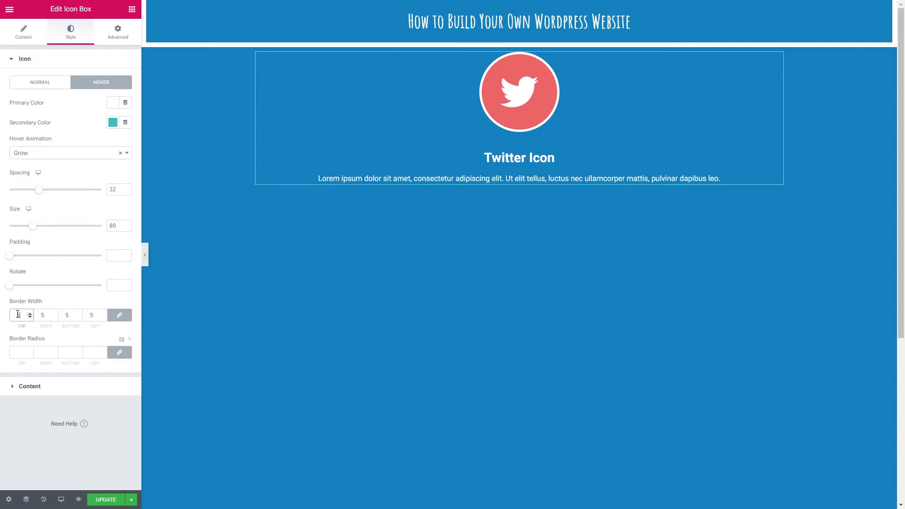
{"action": "left_click", "coordinate": [18, 349]}
{"action": "type", "text": "13"}
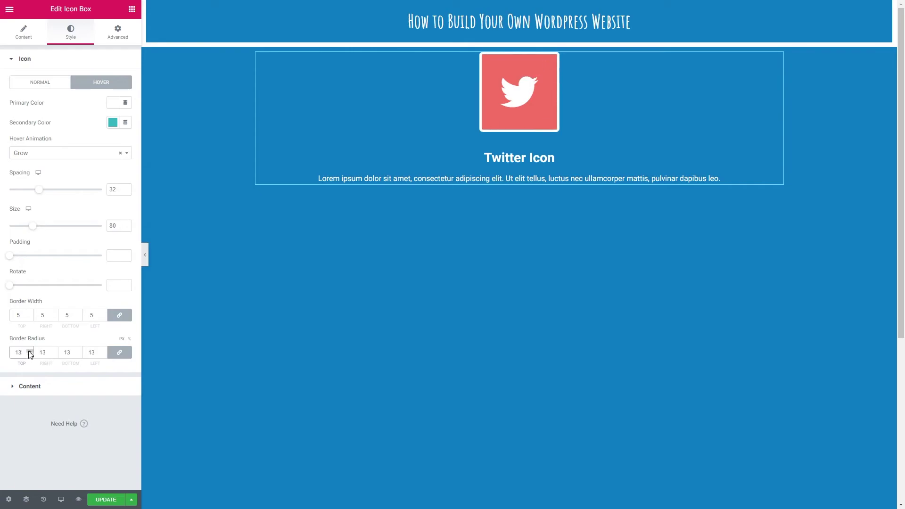
{"action": "left_click", "coordinate": [30, 351]}
{"action": "left_click_drag", "start_coordinate": [23, 353], "coordinate": [14, 352]}
{"action": "type", "text": "0"}
Change the framed icon's shape to Square.
{"action": "left_click", "coordinate": [23, 36]}
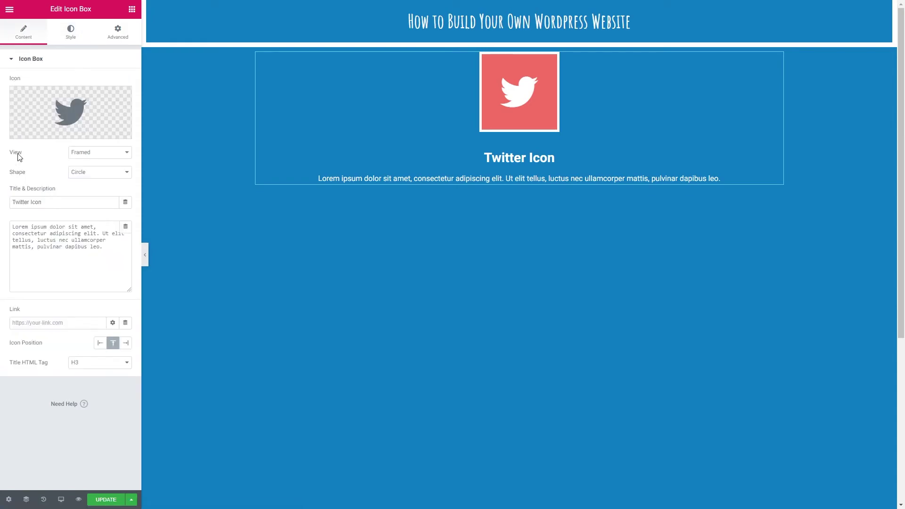
{"action": "left_click", "coordinate": [108, 174]}
{"action": "left_click", "coordinate": [91, 189]}
Try the left, right and justified alignments for the icon box content, and return it to centered.
{"action": "left_click", "coordinate": [72, 38]}
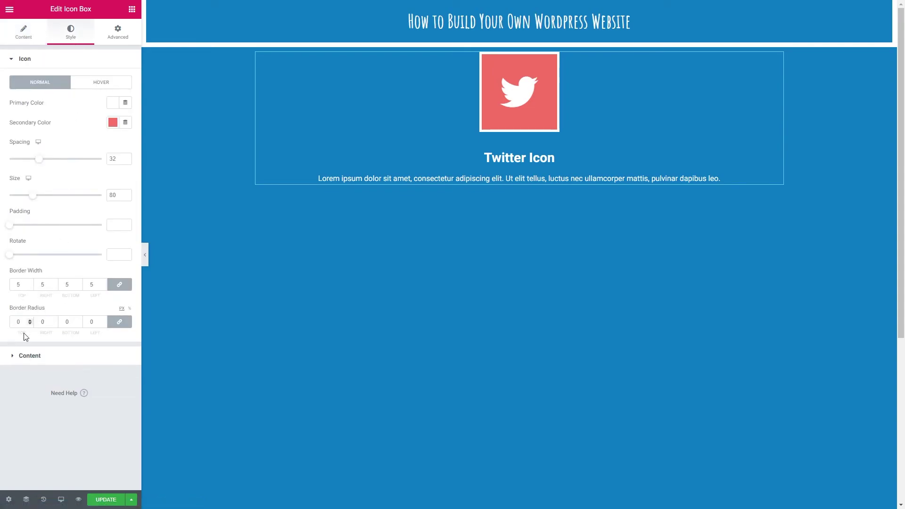
{"action": "left_click", "coordinate": [13, 356]}
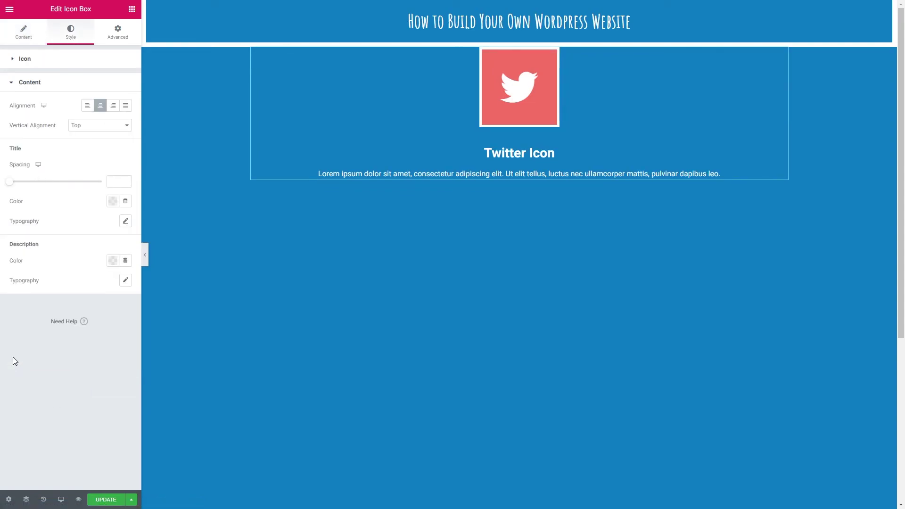
{"action": "left_click", "coordinate": [88, 109]}
{"action": "left_click", "coordinate": [101, 108]}
{"action": "left_click", "coordinate": [114, 109]}
{"action": "left_click", "coordinate": [126, 111]}
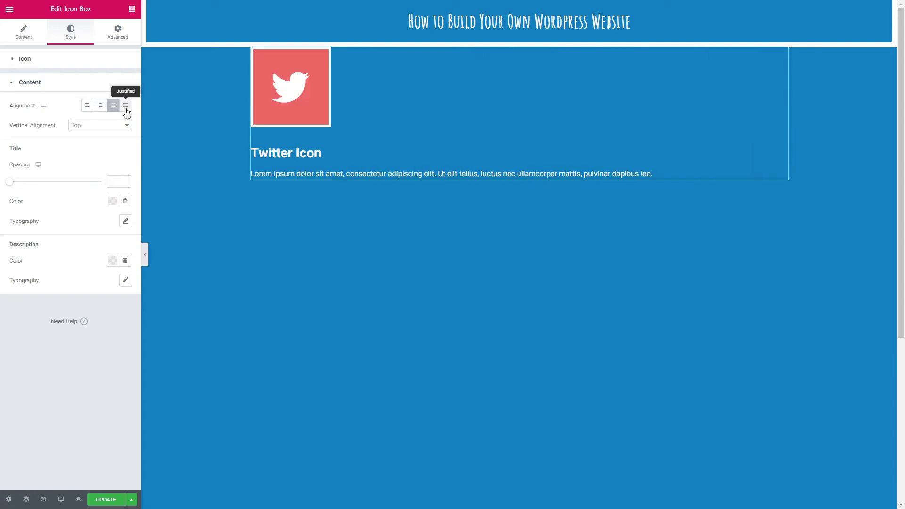
{"action": "left_click", "coordinate": [101, 108]}
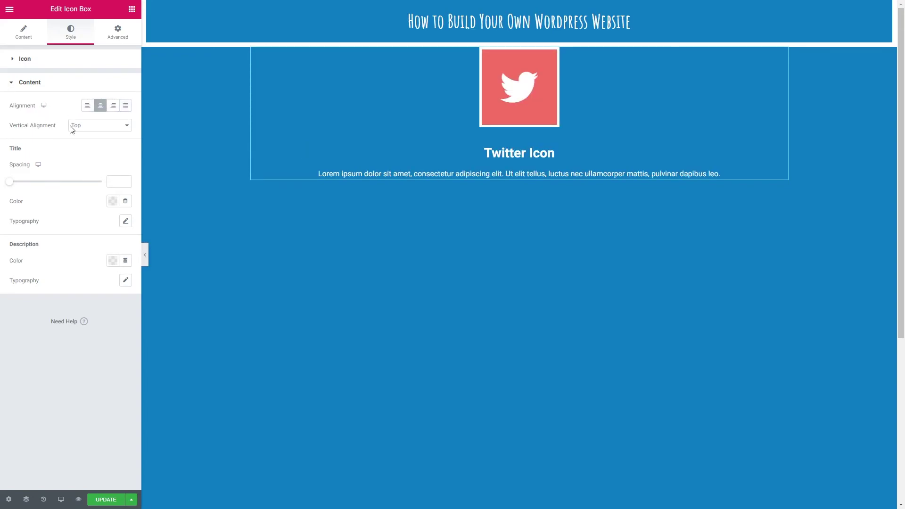
Try the Bottom vertical alignment for the content, and return it to Top.
{"action": "left_click", "coordinate": [98, 126]}
{"action": "left_click", "coordinate": [83, 150]}
{"action": "left_click", "coordinate": [80, 127]}
{"action": "left_click", "coordinate": [82, 135]}
Set the icon position to Left and the content's vertical alignment to Middle.
{"action": "left_click", "coordinate": [22, 38]}
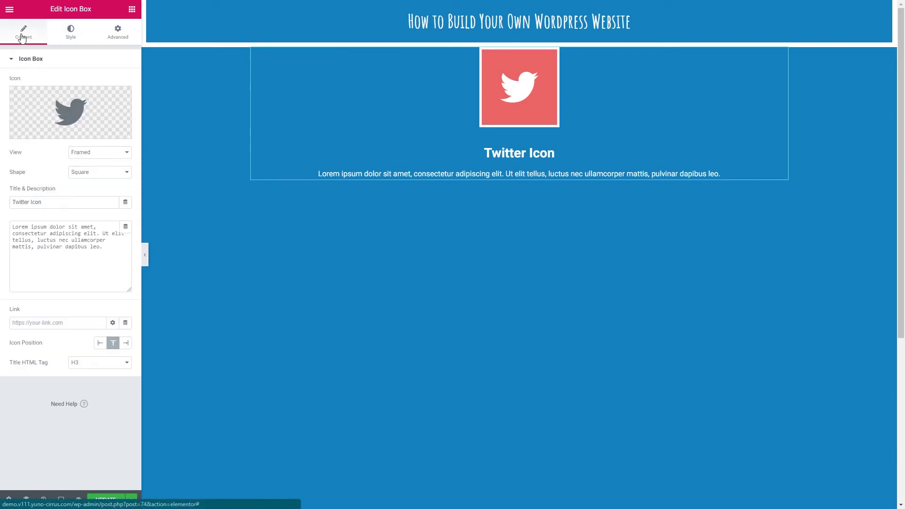
{"action": "left_click", "coordinate": [103, 343]}
{"action": "left_click", "coordinate": [78, 31]}
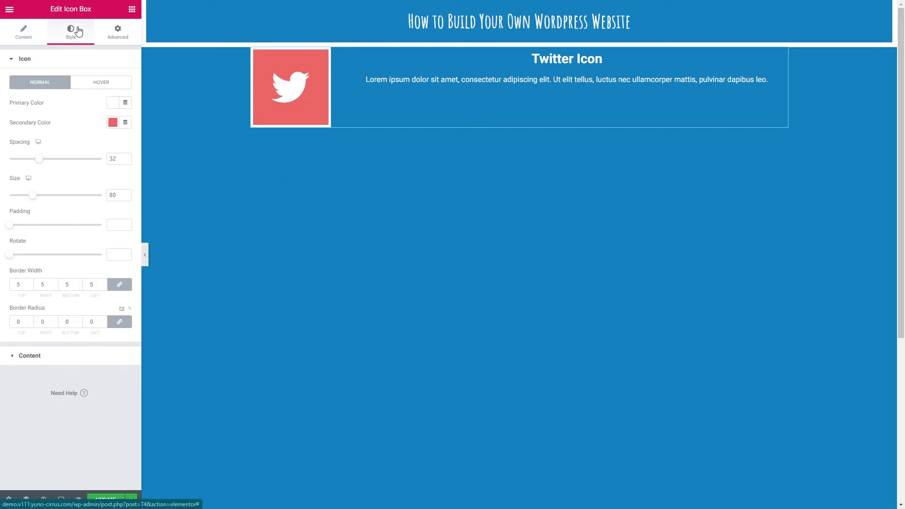
{"action": "left_click", "coordinate": [28, 360]}
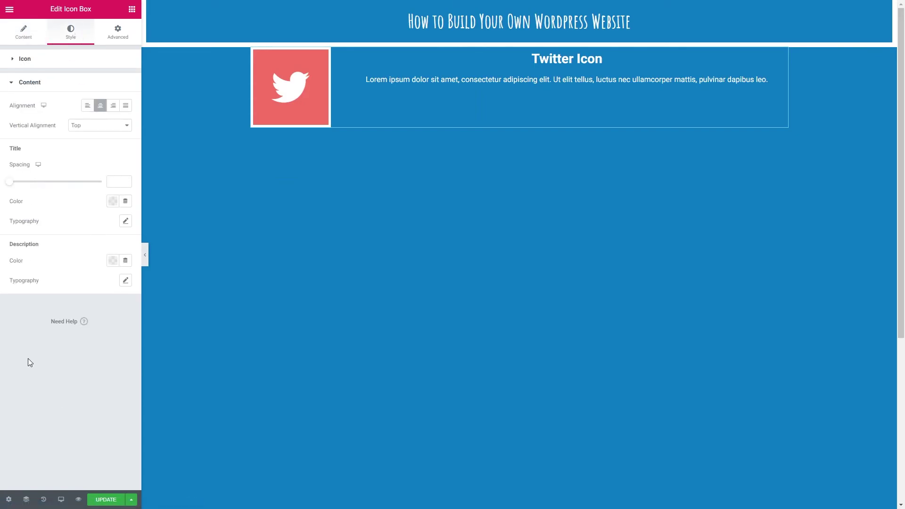
{"action": "left_click", "coordinate": [77, 125]}
{"action": "left_click", "coordinate": [77, 142]}
Compare the Bottom vertical alignment beside the left-positioned icon, and return the content to Middle.
{"action": "left_click", "coordinate": [76, 127]}
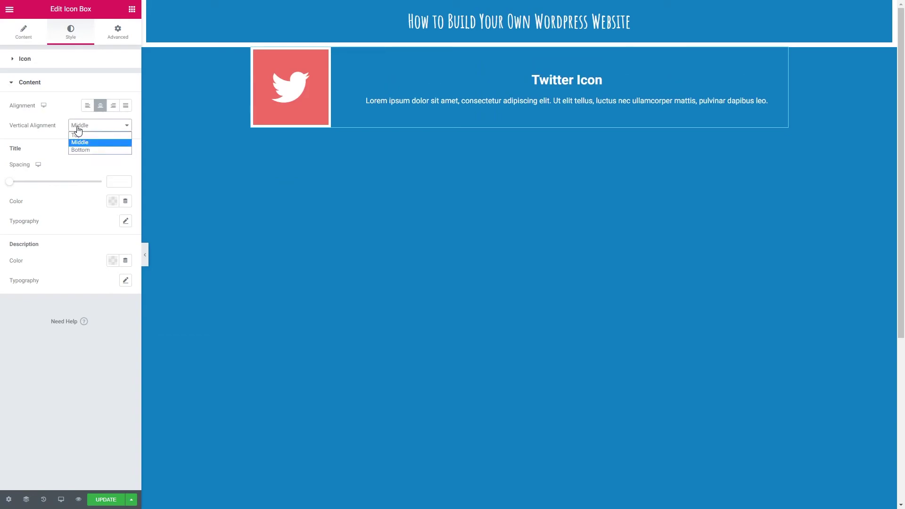
{"action": "left_click", "coordinate": [80, 149]}
{"action": "left_click", "coordinate": [82, 128]}
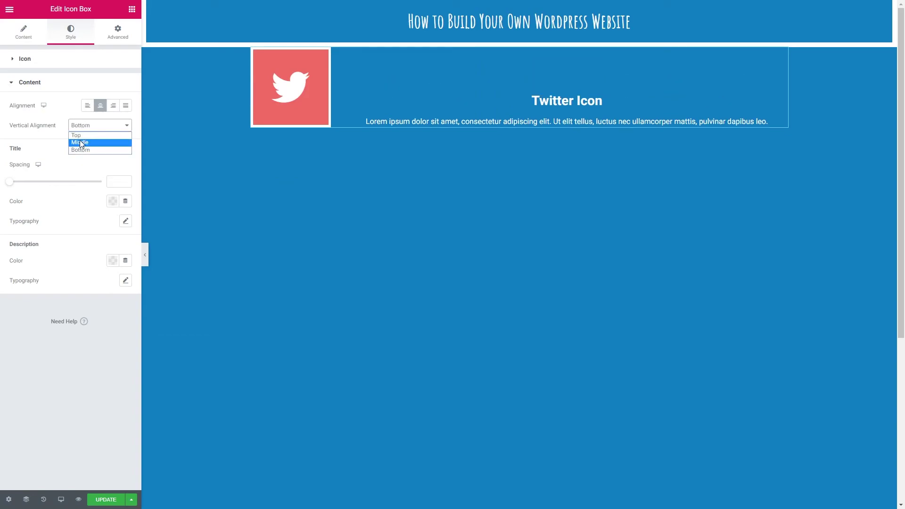
{"action": "left_click", "coordinate": [81, 141]}
{"action": "left_click", "coordinate": [81, 131]}
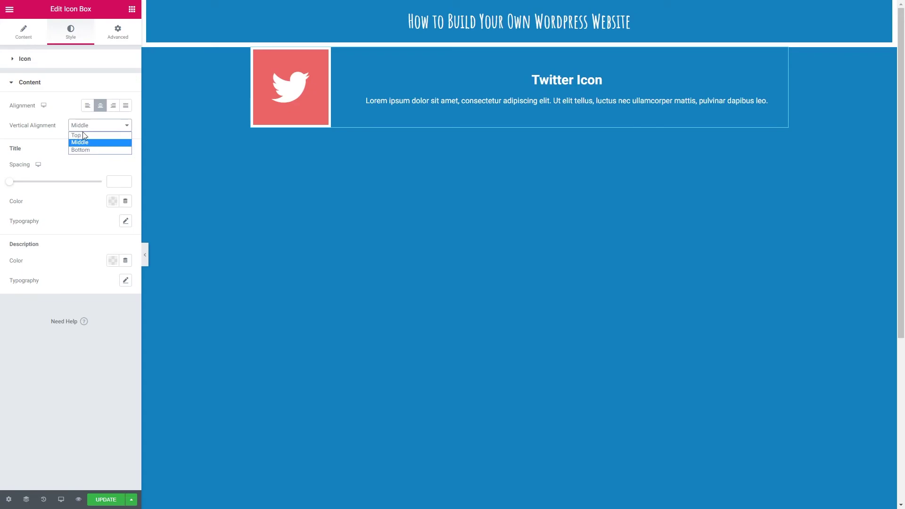
{"action": "left_click", "coordinate": [51, 125]}
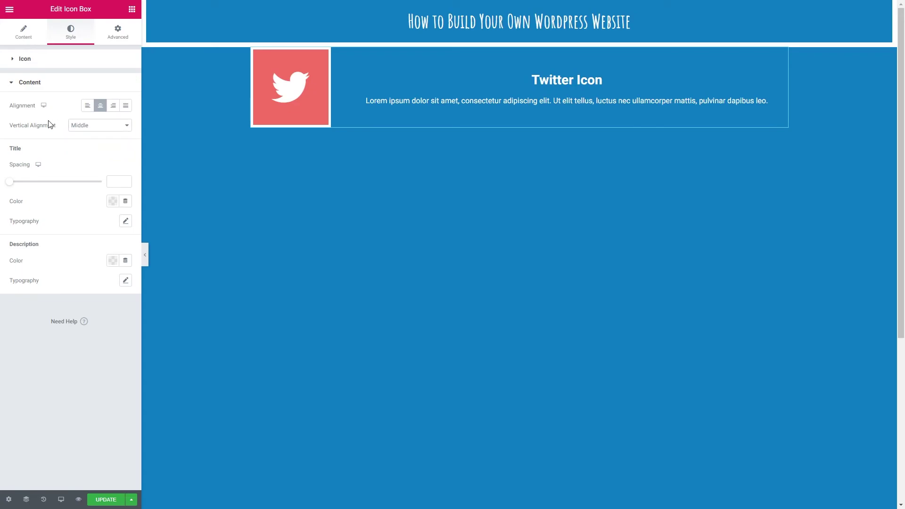
Set the icon box title's spacing to 30 and its color to white (#FFFFFF).
{"action": "left_click_drag", "start_coordinate": [11, 183], "coordinate": [37, 190]}
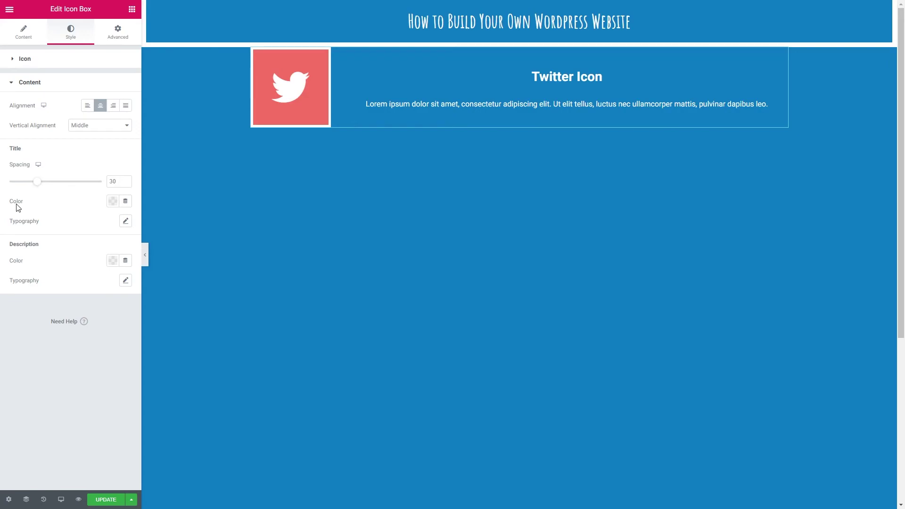
{"action": "left_click", "coordinate": [112, 201]}
{"action": "left_click", "coordinate": [154, 224]}
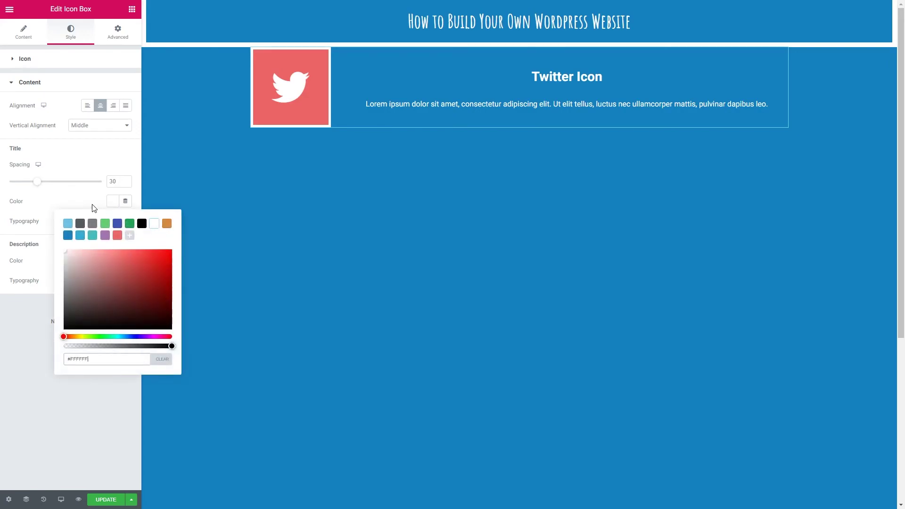
{"action": "left_click", "coordinate": [29, 218]}
Set the title's typography to the Amatic SC font at 2 REM with Bold weight.
{"action": "left_click", "coordinate": [125, 223]}
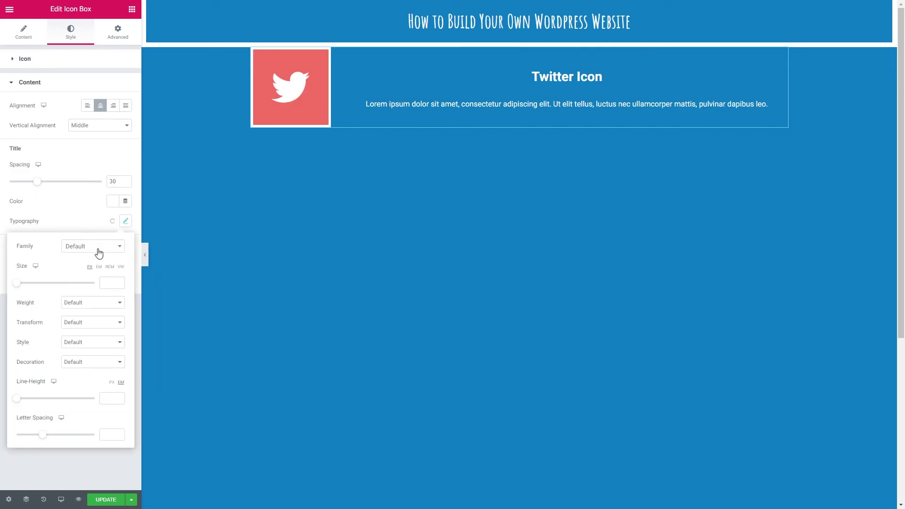
{"action": "left_click", "coordinate": [98, 253]}
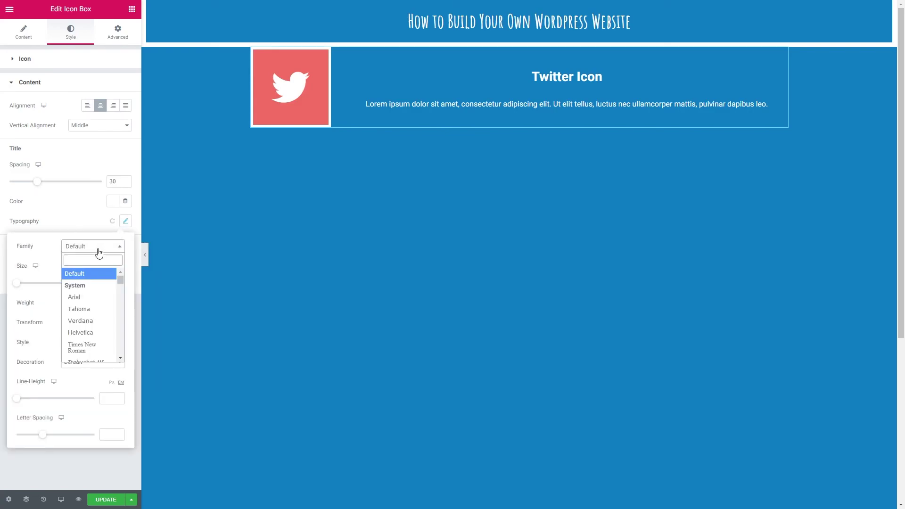
{"action": "type", "text": "ama"}
{"action": "left_click", "coordinate": [109, 267]}
{"action": "left_click", "coordinate": [110, 281]}
{"action": "type", "text": "2"}
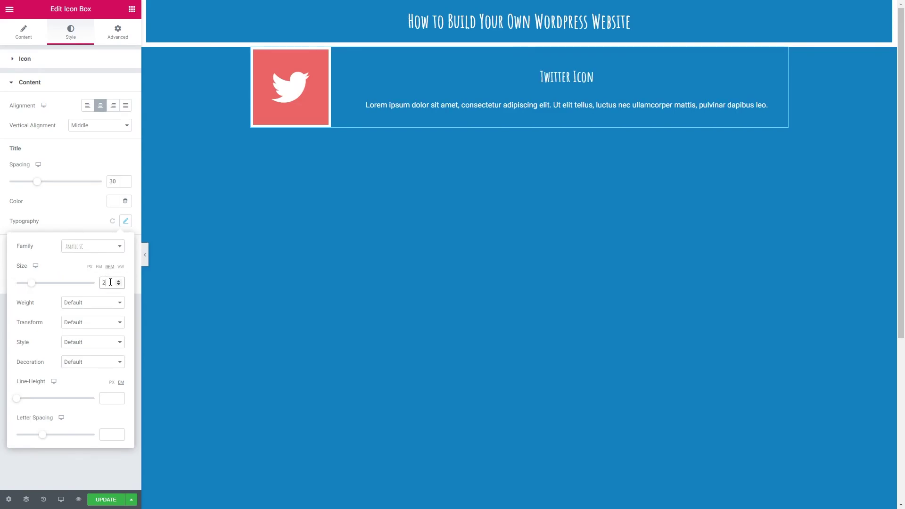
{"action": "left_click", "coordinate": [78, 304]}
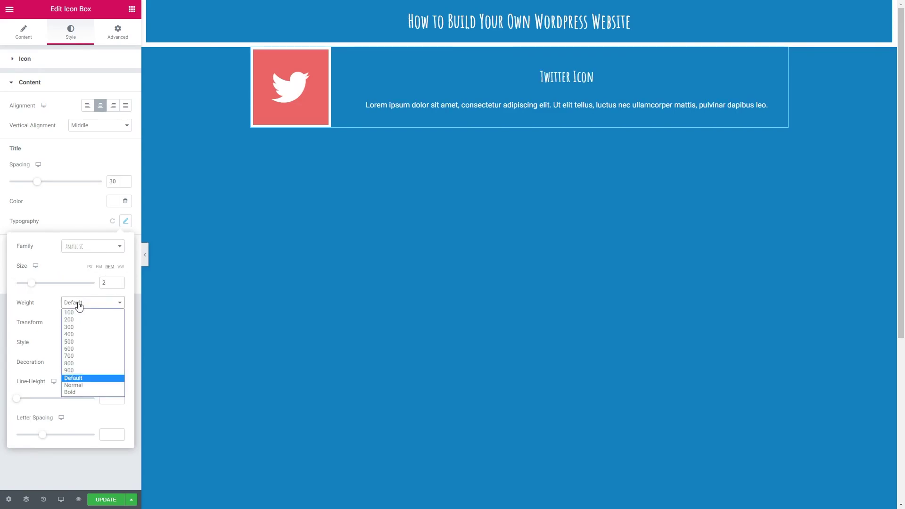
{"action": "left_click", "coordinate": [73, 392]}
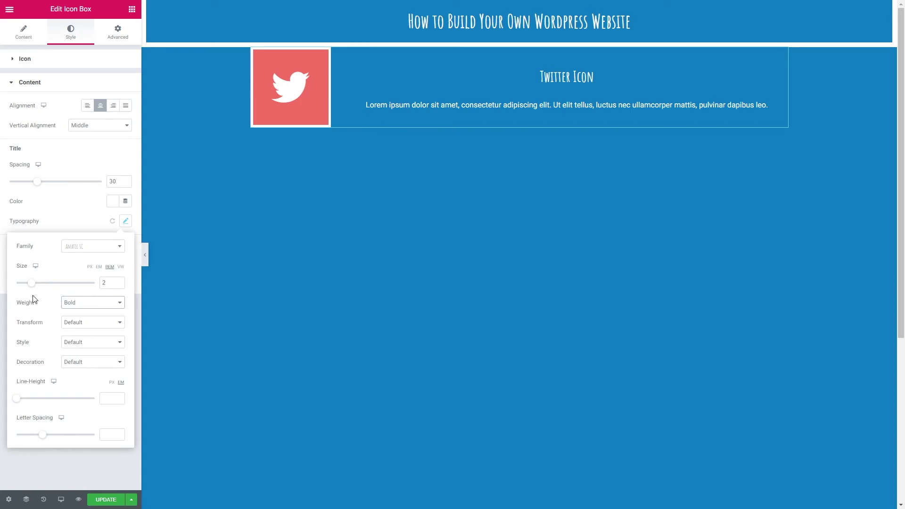
{"action": "left_click", "coordinate": [125, 221]}
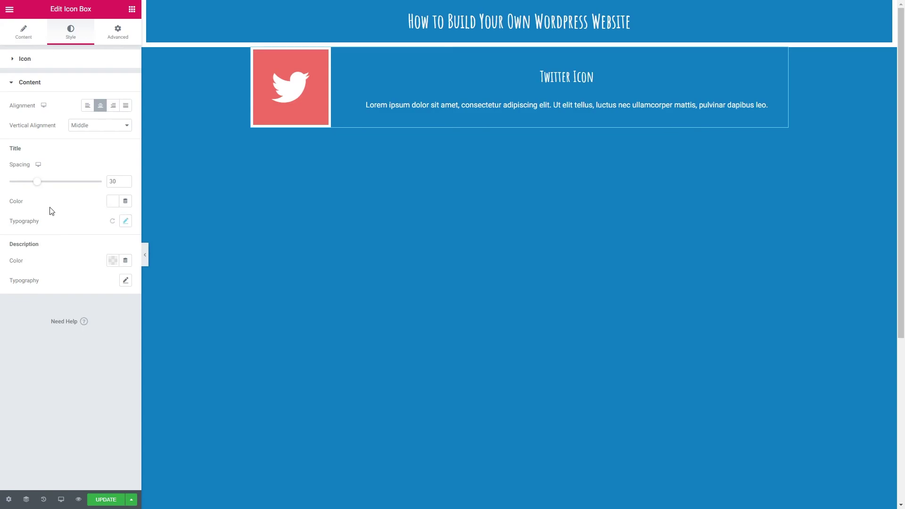
Try resetting the icon box title's typography to the default, and restore its custom typography.
{"action": "left_click", "coordinate": [113, 222]}
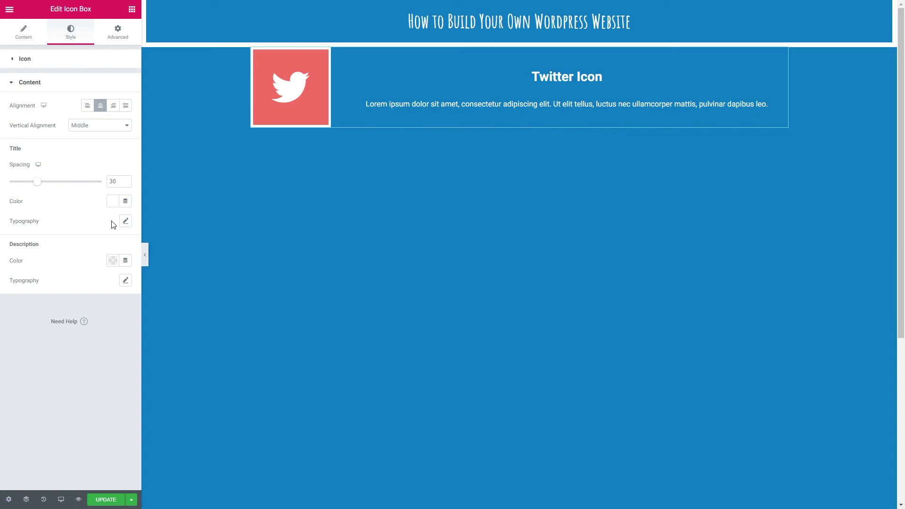
{"action": "left_click", "coordinate": [125, 223]}
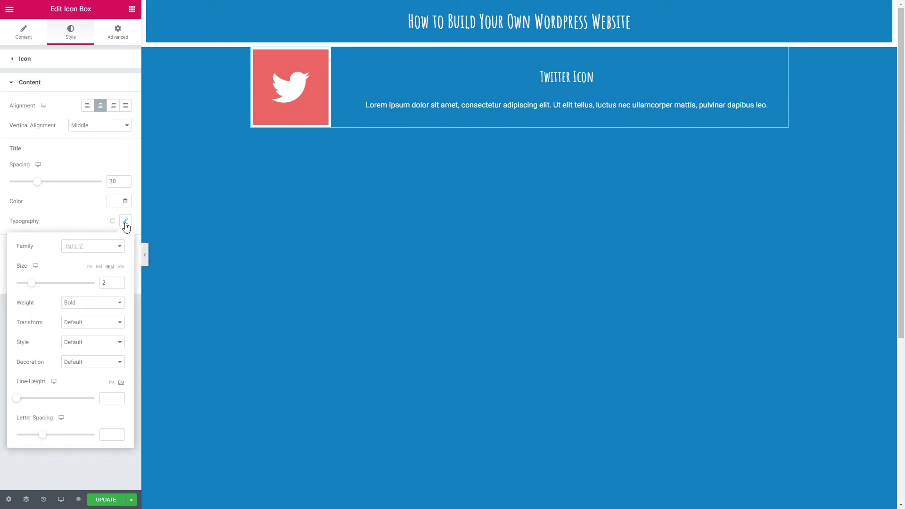
{"action": "left_click", "coordinate": [126, 223]}
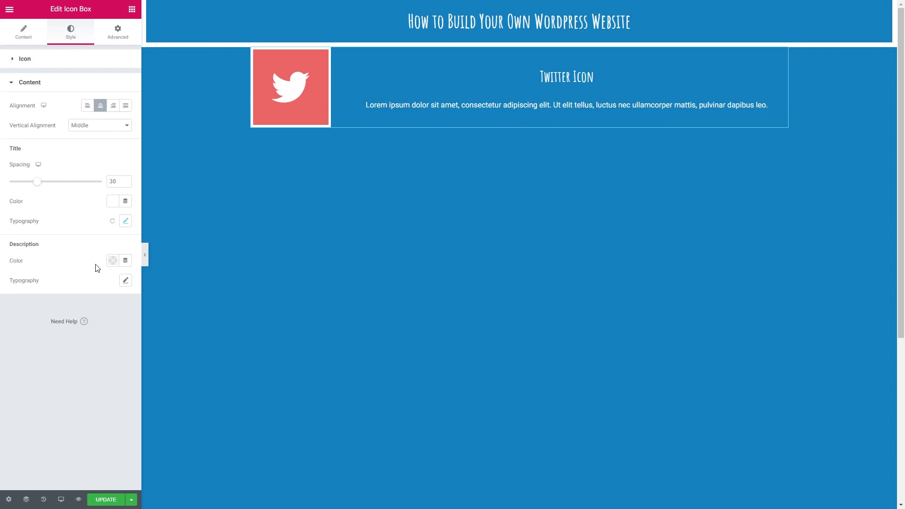
Set the icon box description's color to white.
{"action": "left_click", "coordinate": [111, 262]}
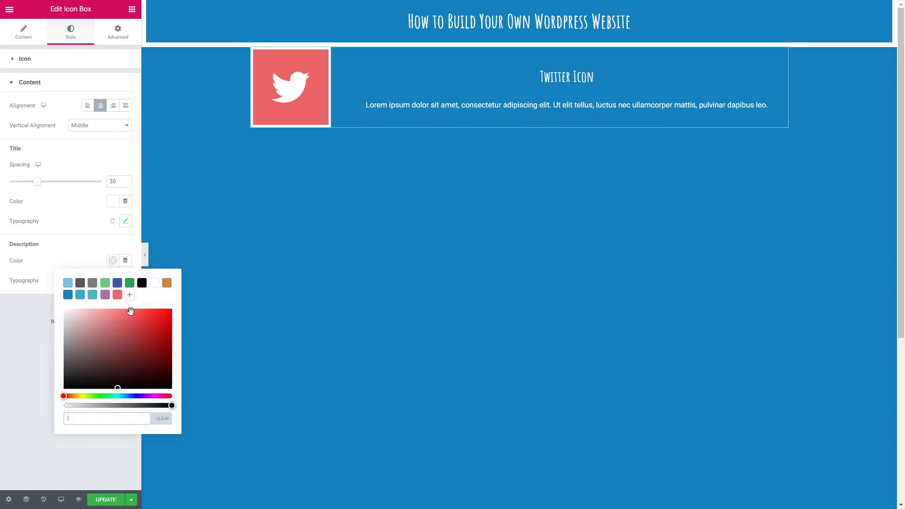
{"action": "left_click", "coordinate": [155, 283]}
{"action": "left_click", "coordinate": [91, 267]}
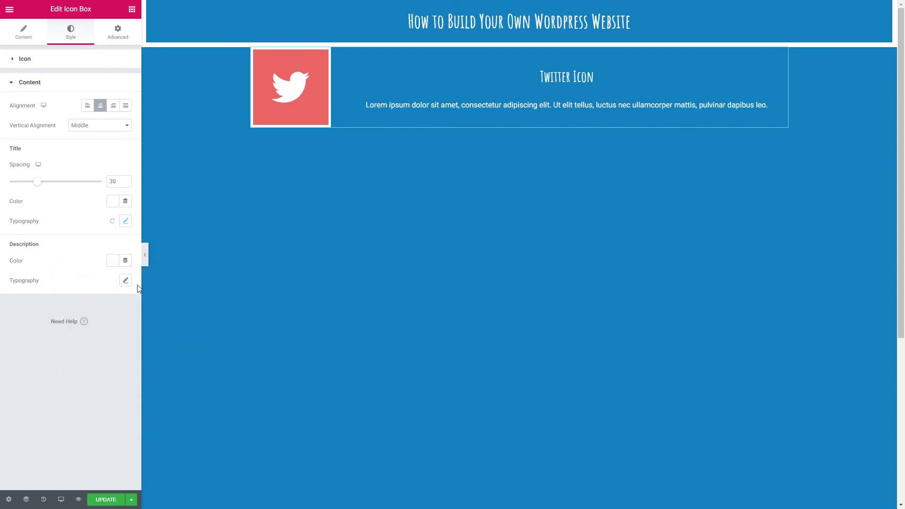
Set the description's typography to the Josefin Sans font at 1.2 REM with weight 300, and update the page.
{"action": "left_click", "coordinate": [125, 281]}
{"action": "left_click", "coordinate": [88, 306]}
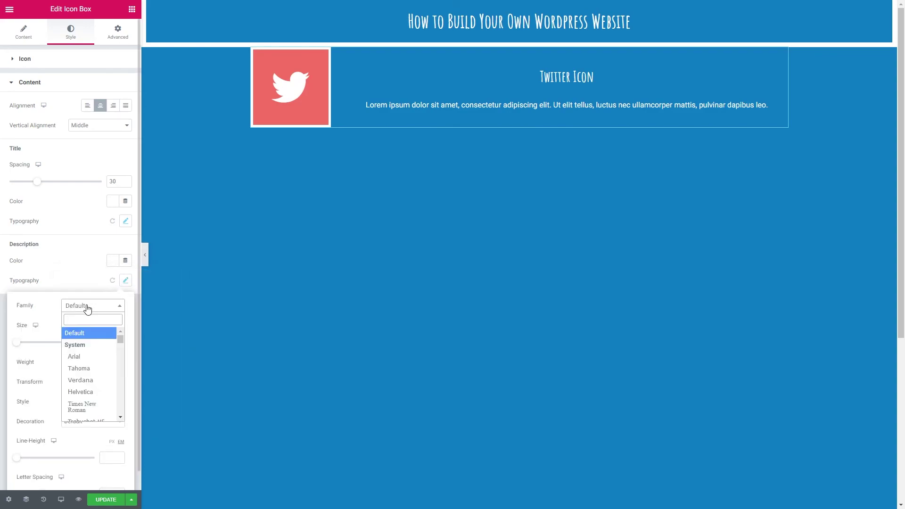
{"action": "type", "text": "josefin"}
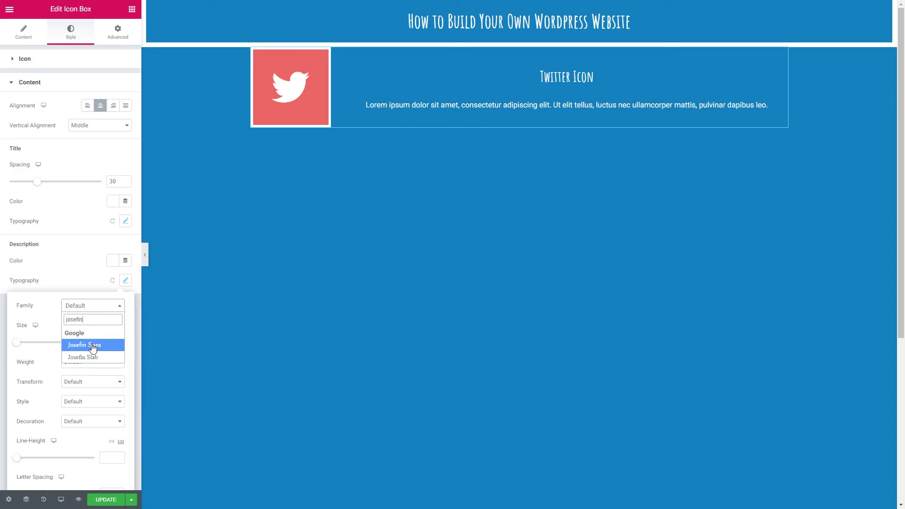
{"action": "left_click", "coordinate": [92, 346]}
{"action": "left_click", "coordinate": [110, 341]}
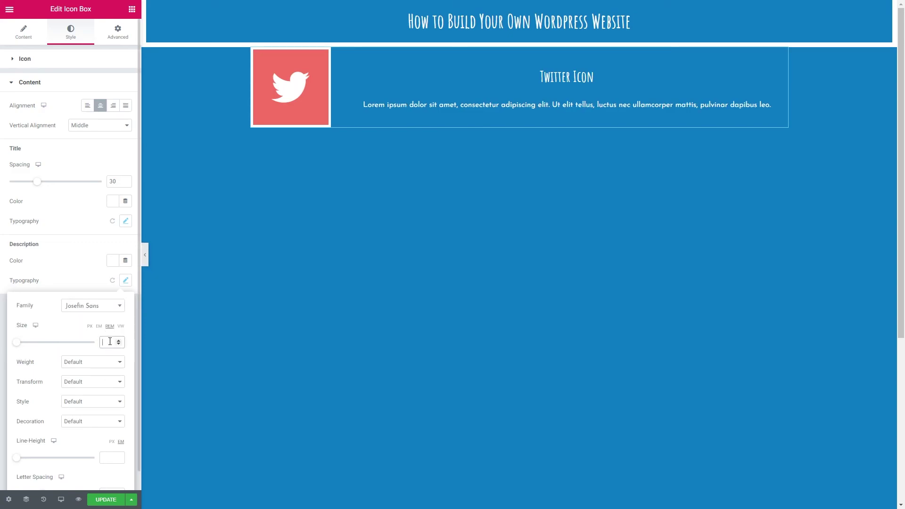
{"action": "type", "text": "1.2"}
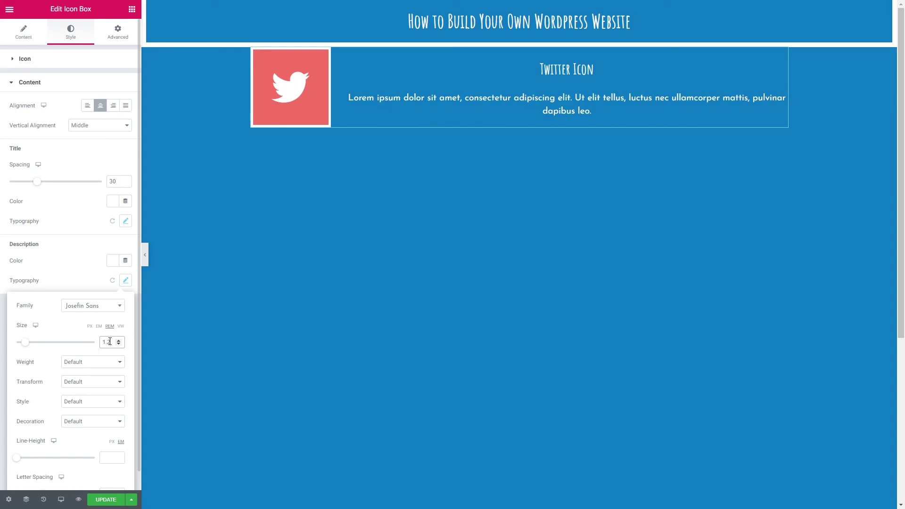
{"action": "left_click", "coordinate": [91, 363]}
{"action": "left_click", "coordinate": [79, 389]}
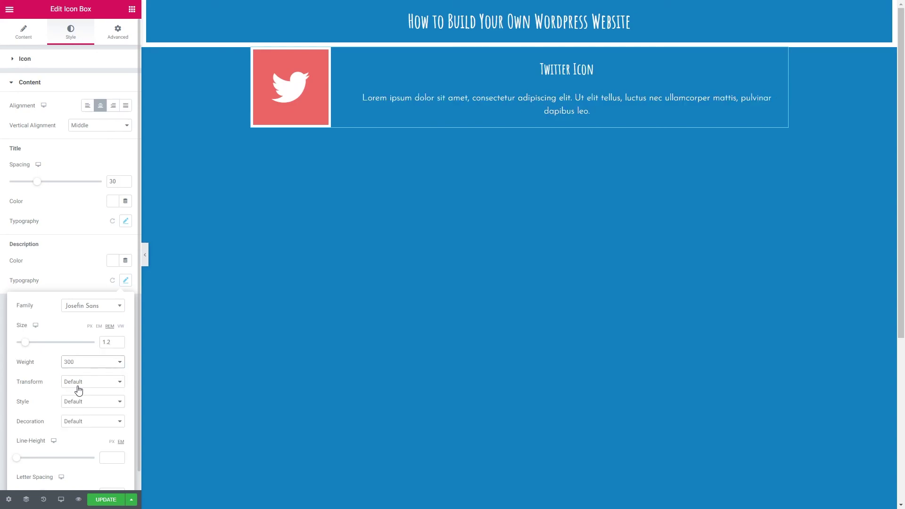
{"action": "left_click", "coordinate": [74, 285]}
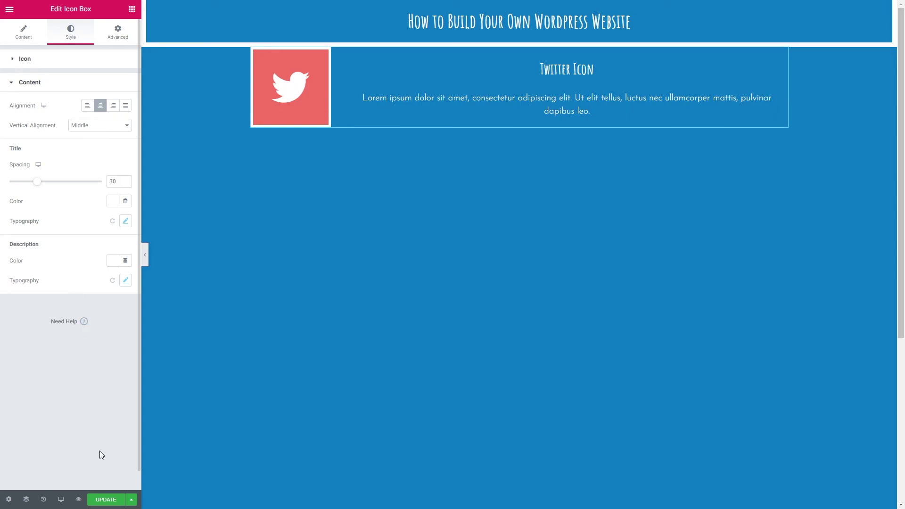
{"action": "left_click", "coordinate": [107, 502]}
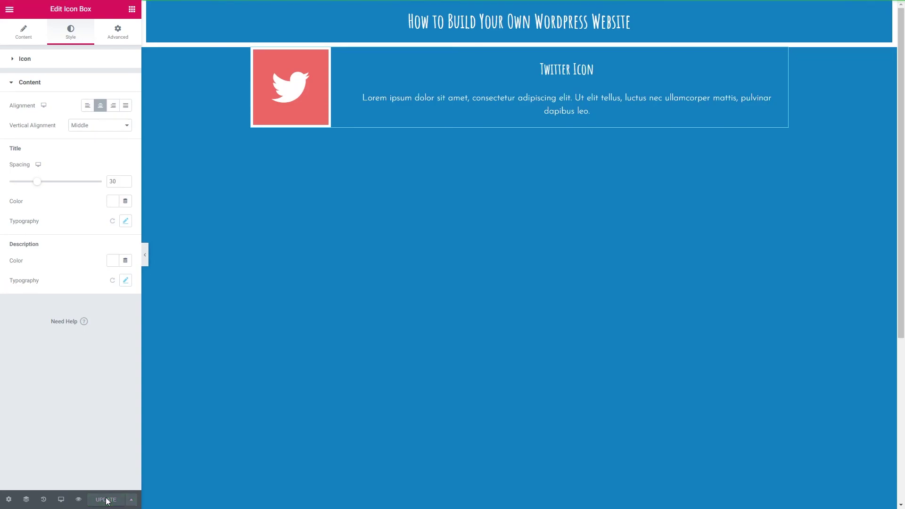